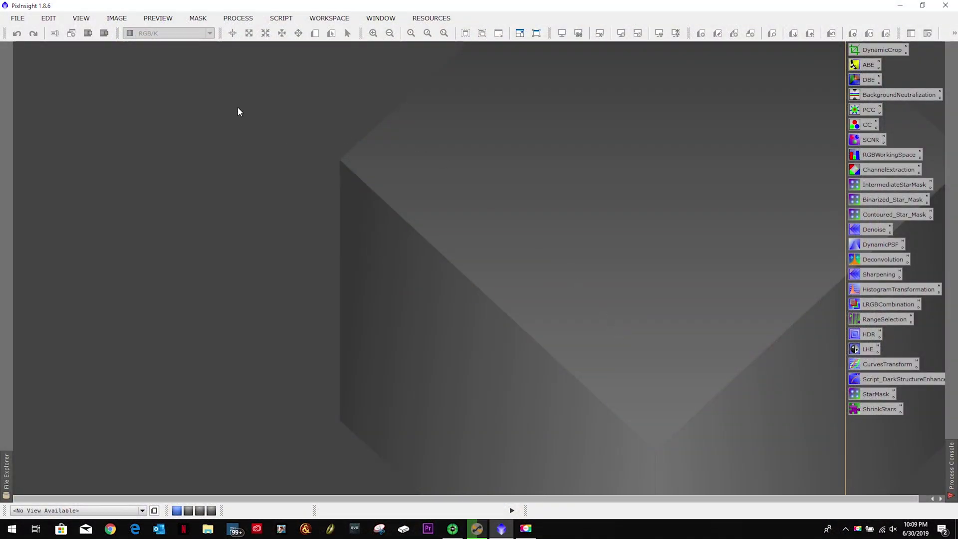
Open NGC6543_Cats_Eye_Nebula.xisf from AstroImaging > Targets > With FR > 8 Hours Completed > PostProcessing > NGC6543
double_click(251, 105)
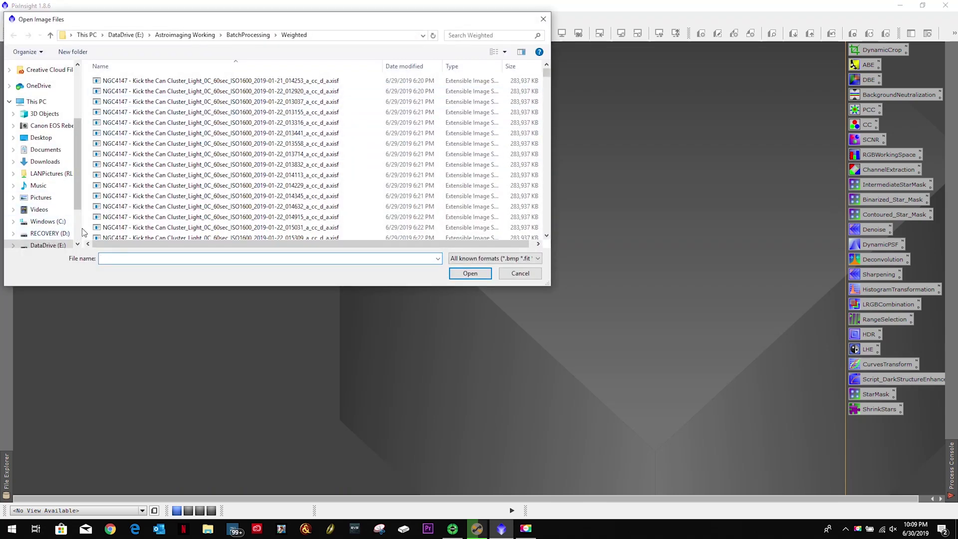
scroll(55, 235, down, 2)
click(48, 221)
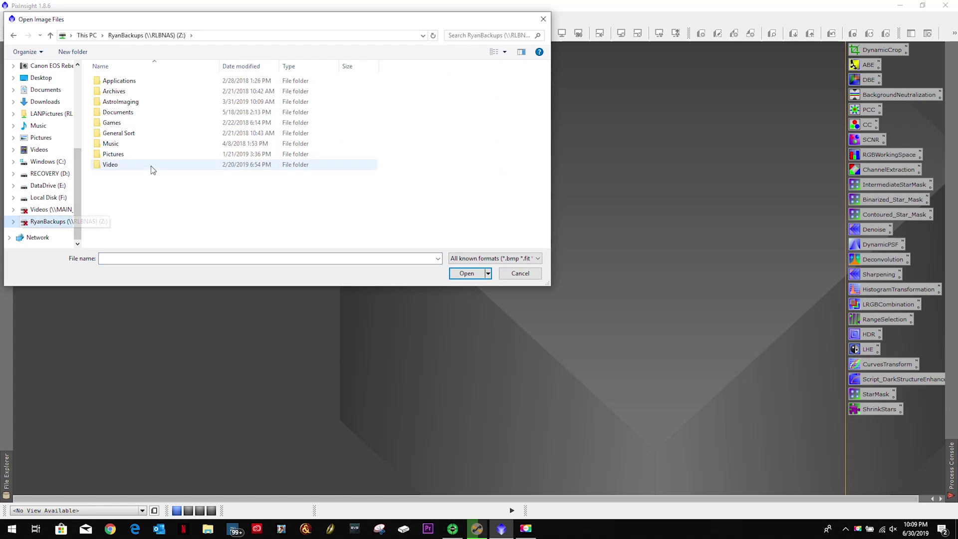
double_click(136, 102)
double_click(128, 113)
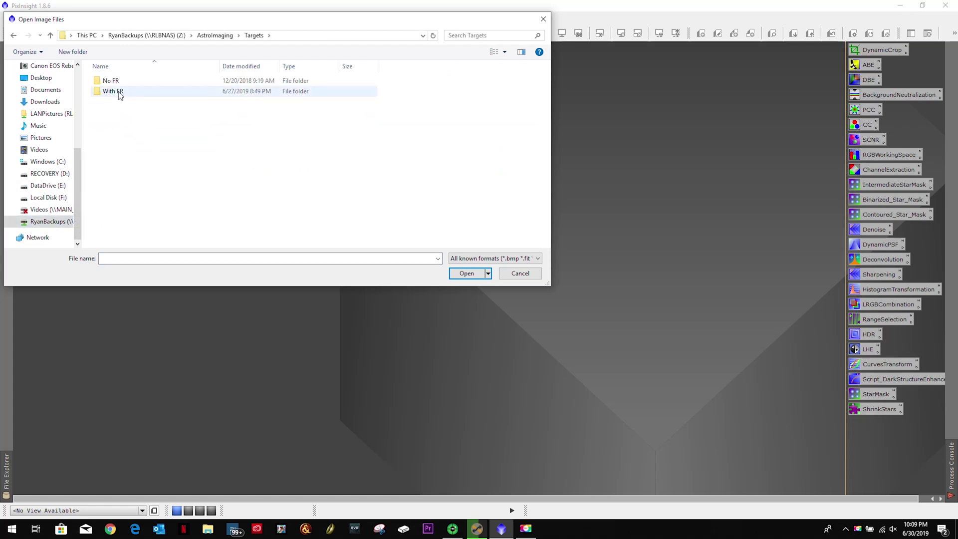
double_click(123, 91)
double_click(119, 82)
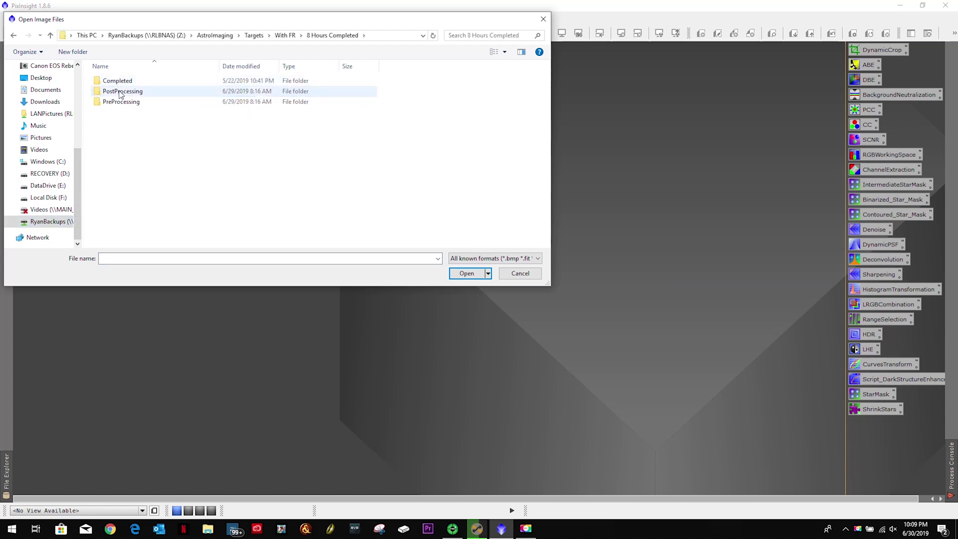
double_click(123, 92)
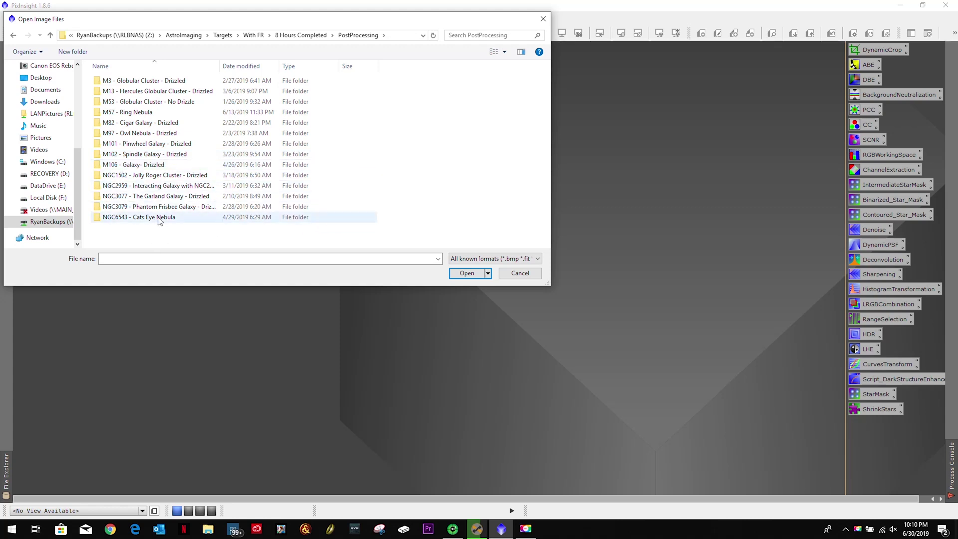
double_click(159, 218)
double_click(107, 80)
double_click(168, 81)
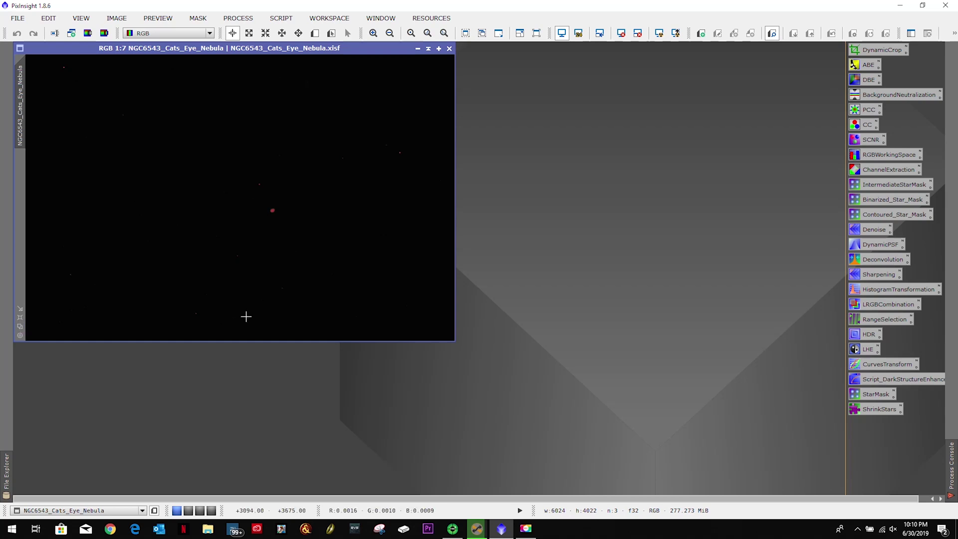
Fit the nebula image window to the workspace and apply an STF auto stretch
click(20, 318)
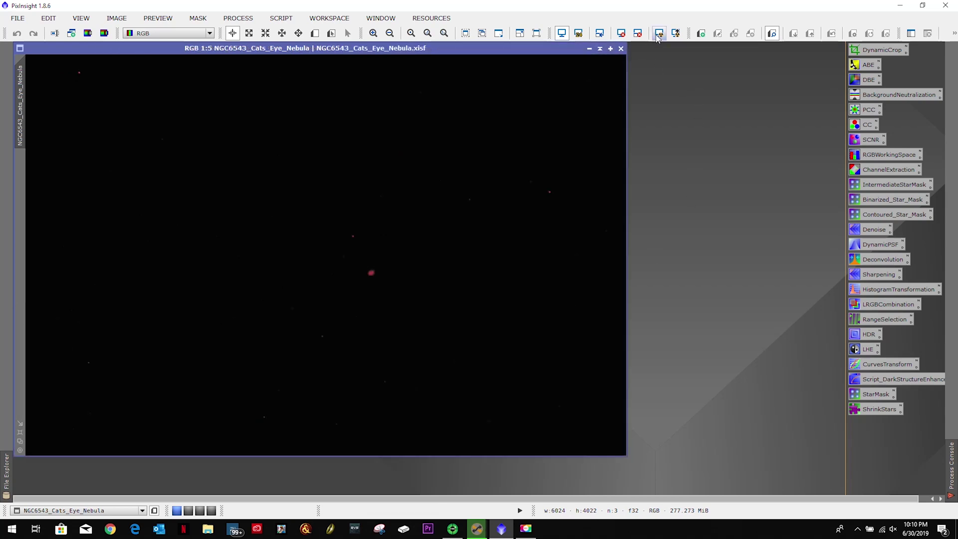
click(659, 33)
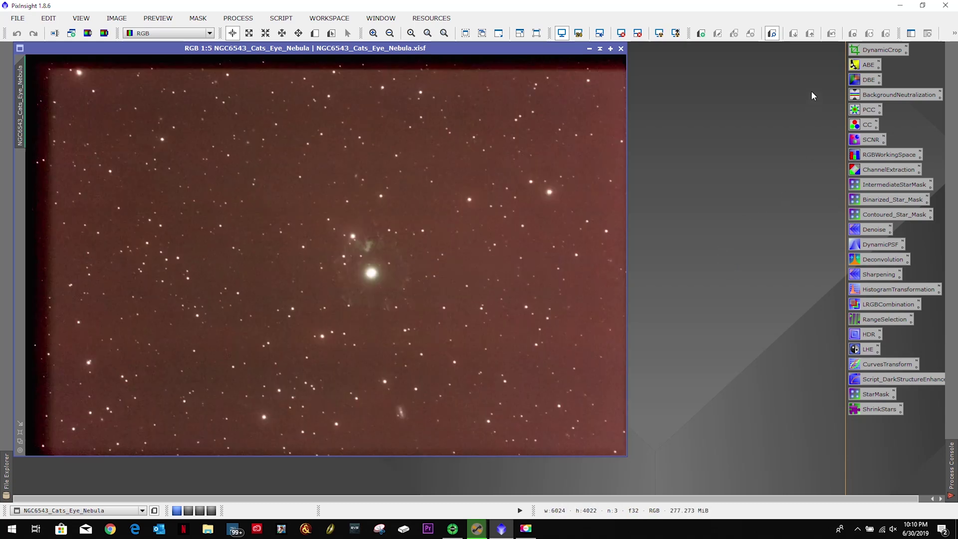
Use DynamicCrop to trim all four dark edges, leaving a 5418×3572 image fitted in its window
double_click(876, 51)
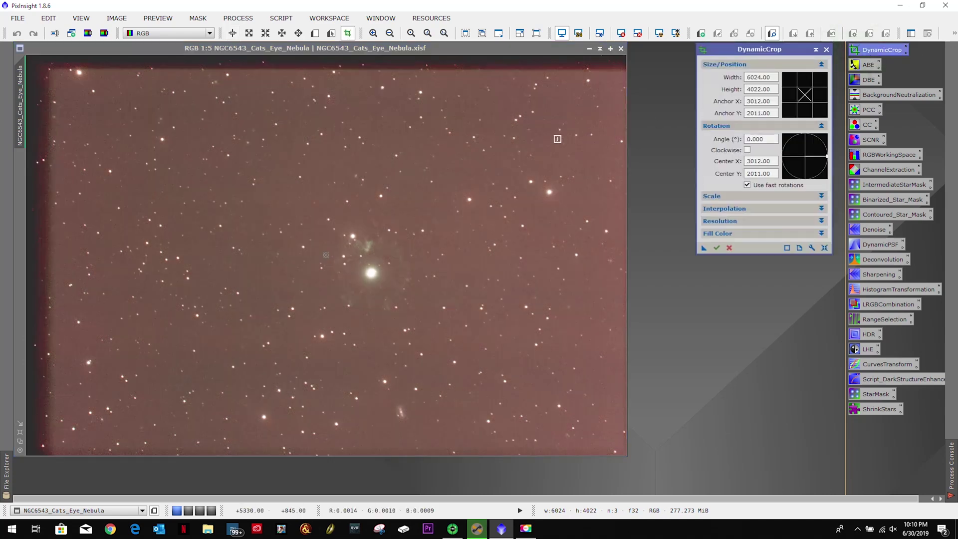
scroll(507, 145, down, 1)
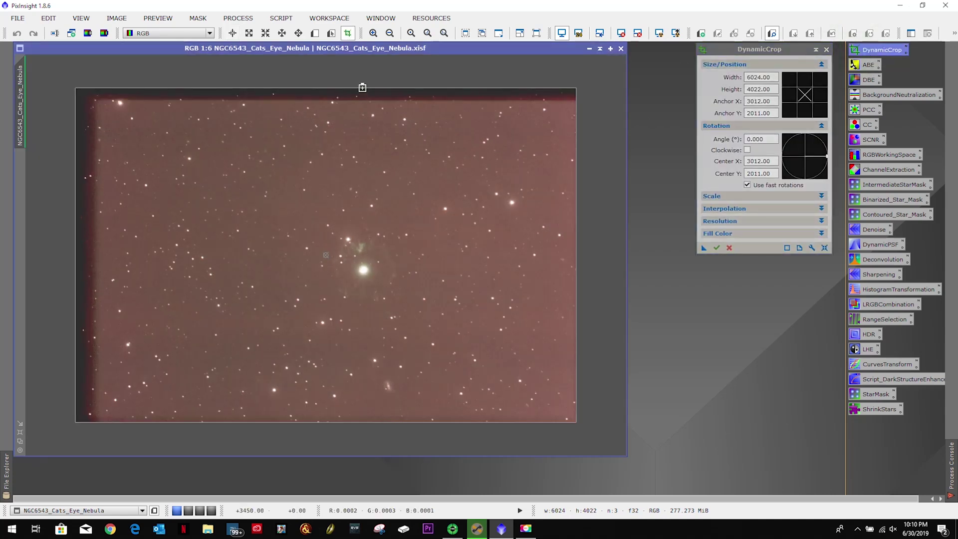
drag(363, 87, 360, 112)
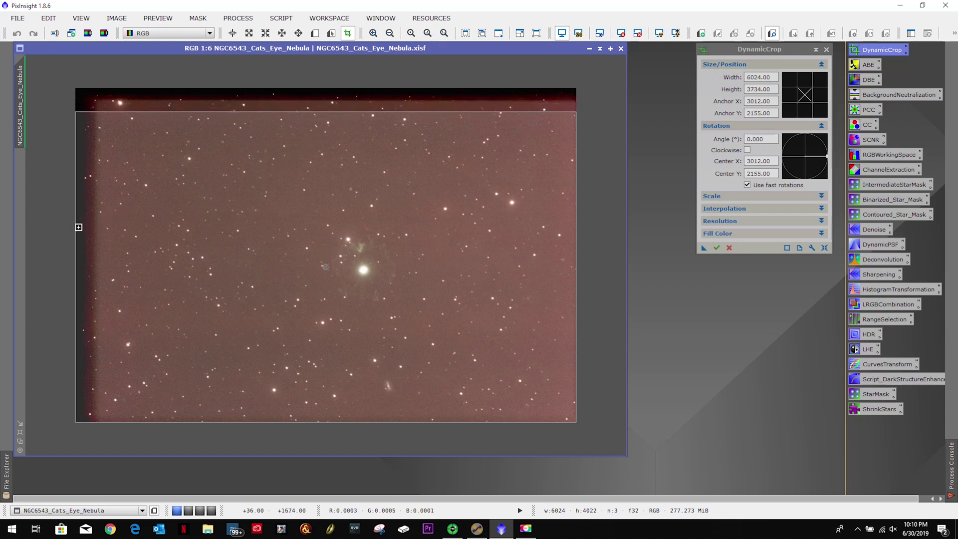
drag(77, 226, 104, 228)
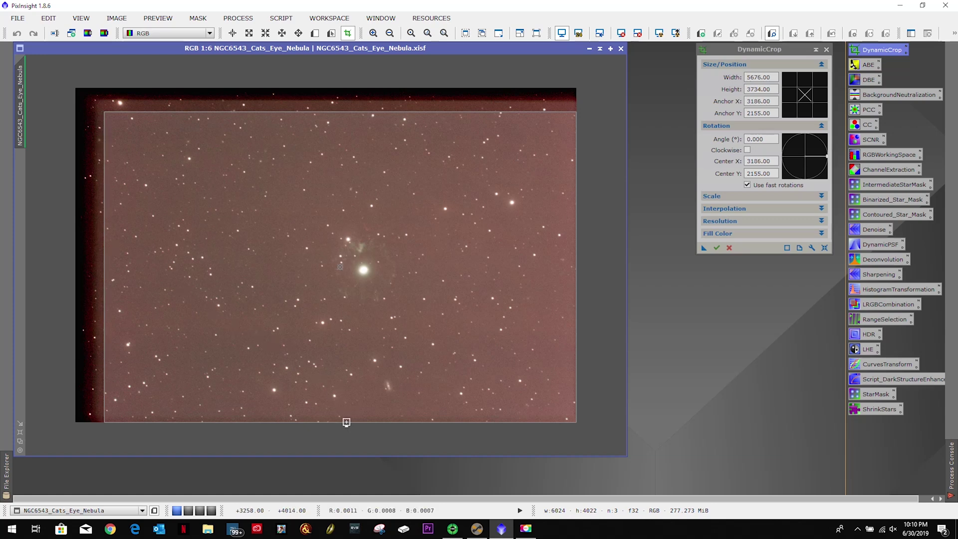
drag(347, 422, 348, 408)
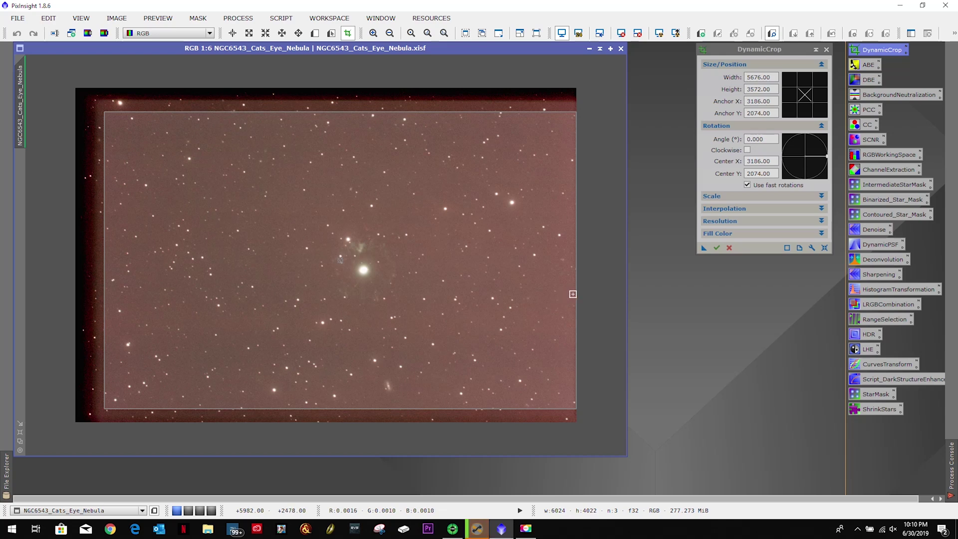
drag(574, 294, 555, 294)
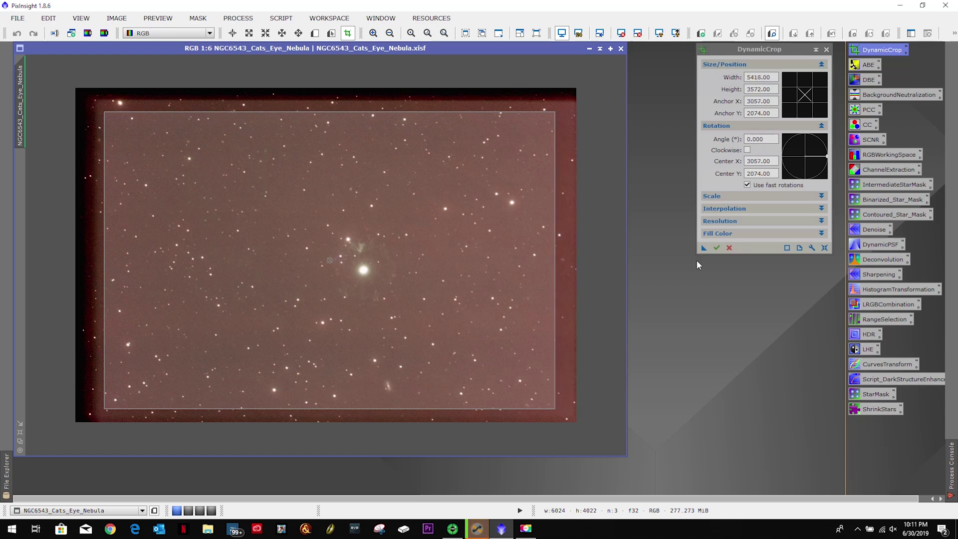
click(718, 247)
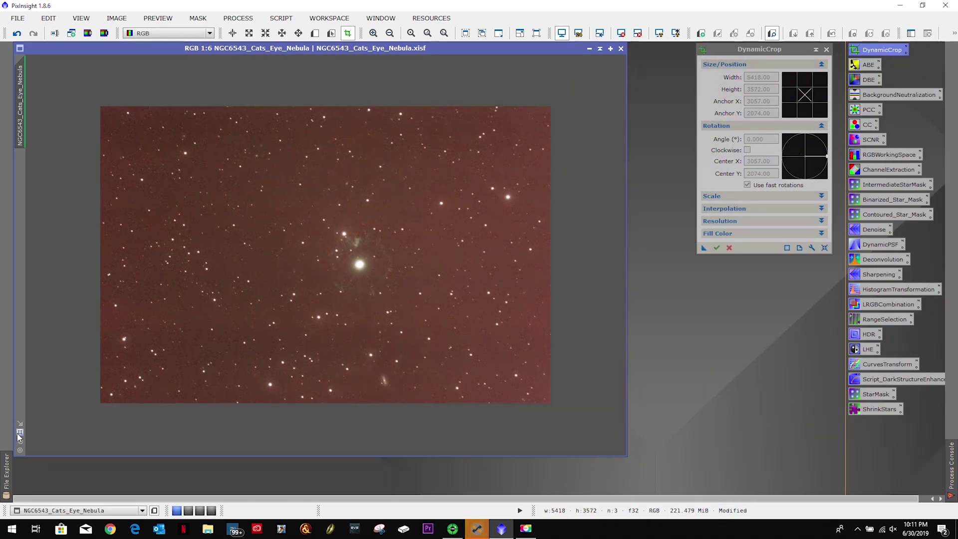
click(19, 437)
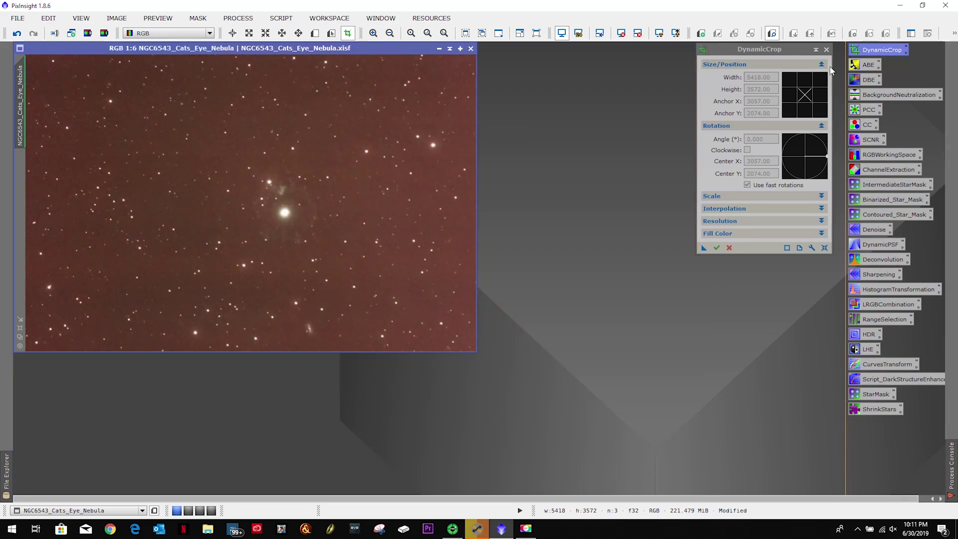
Start DynamicBackgroundExtraction on the cropped image, resize all samples and generate an initial grid
click(826, 49)
mouse_move(477, 529)
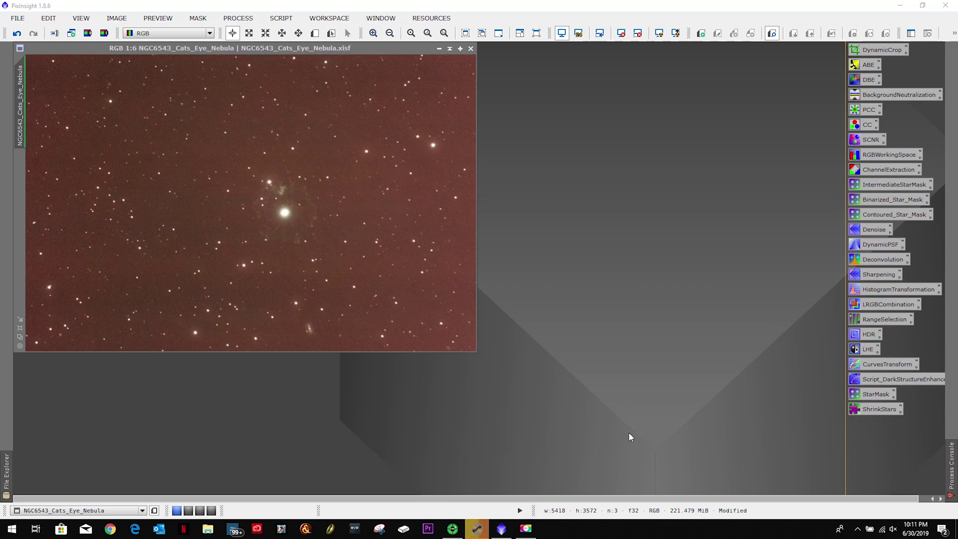
double_click(869, 80)
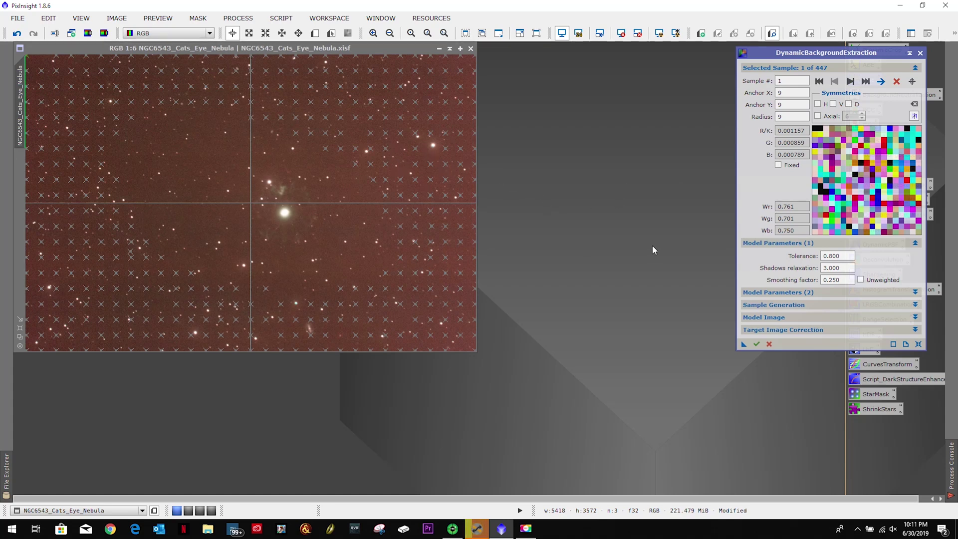
click(831, 257)
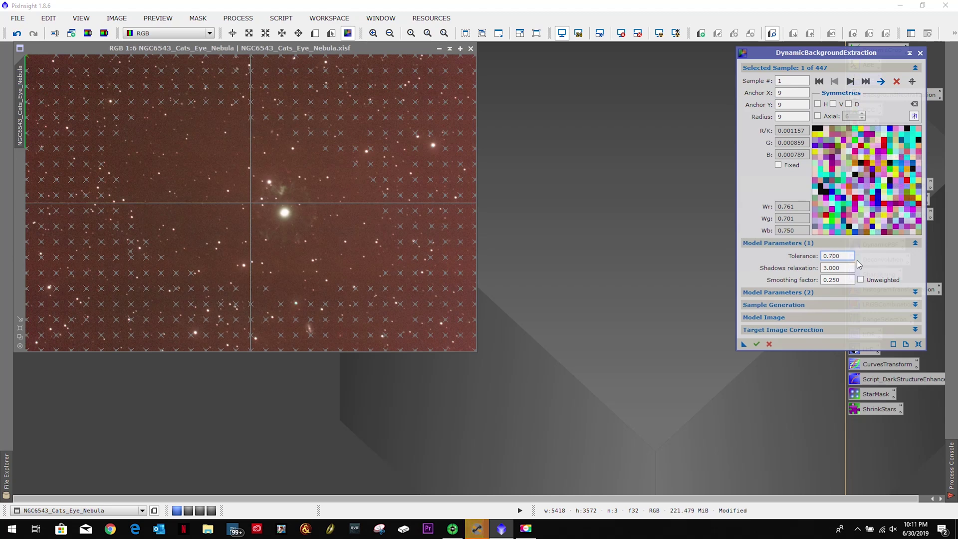
click(791, 304)
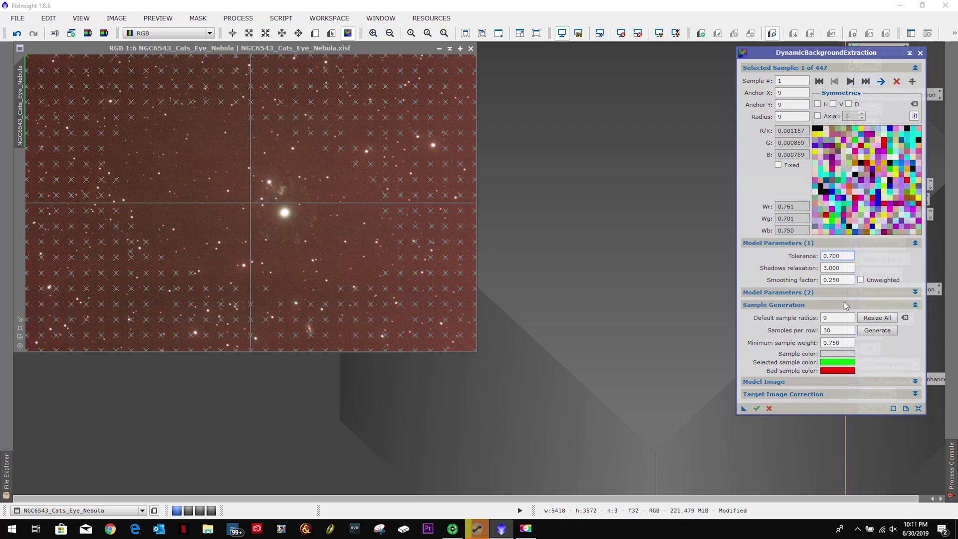
click(877, 330)
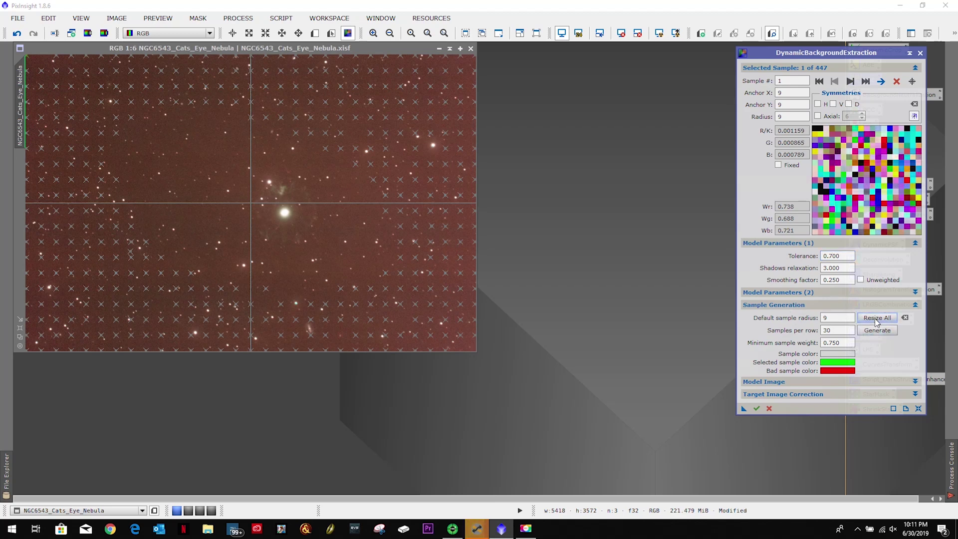
click(877, 329)
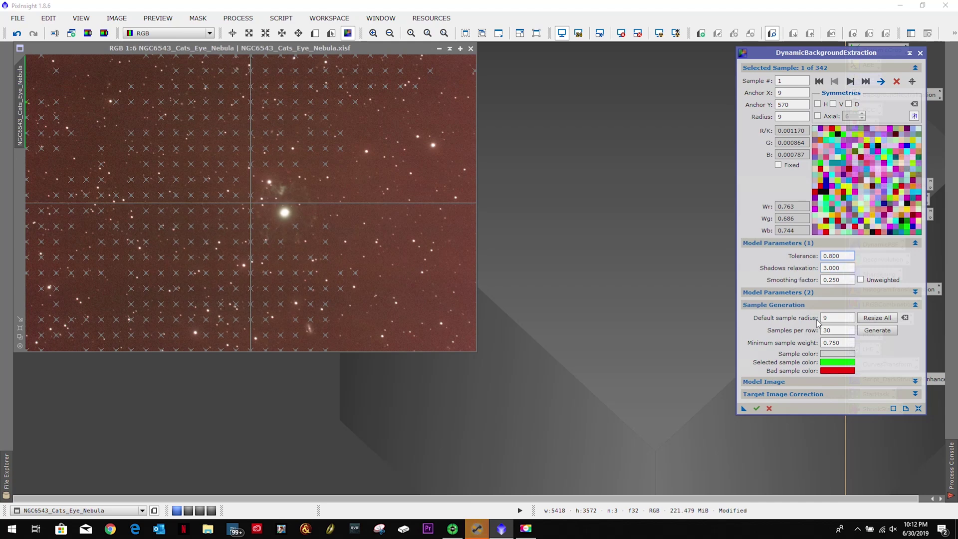
Set Tolerance to 0.800 and regenerate, giving 414 samples at 30 per row
click(875, 331)
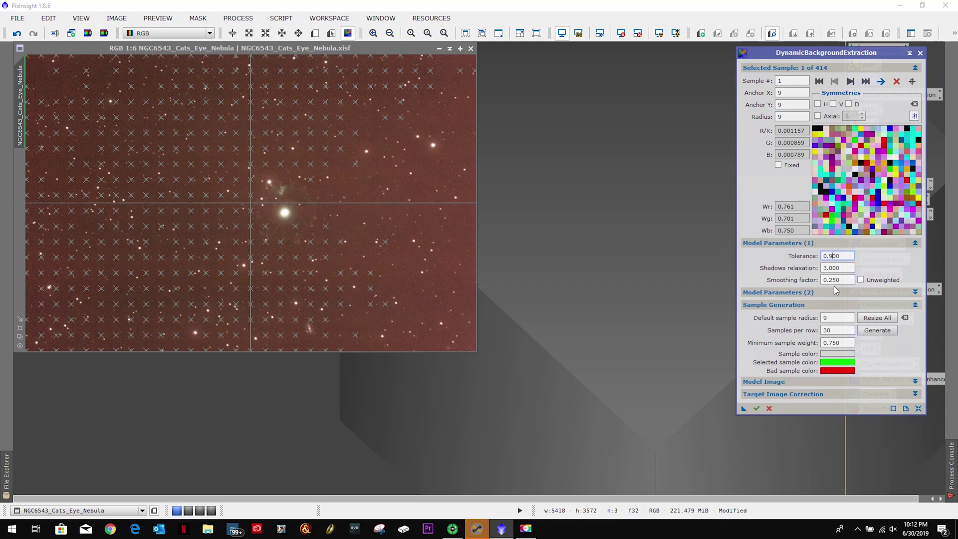
click(877, 333)
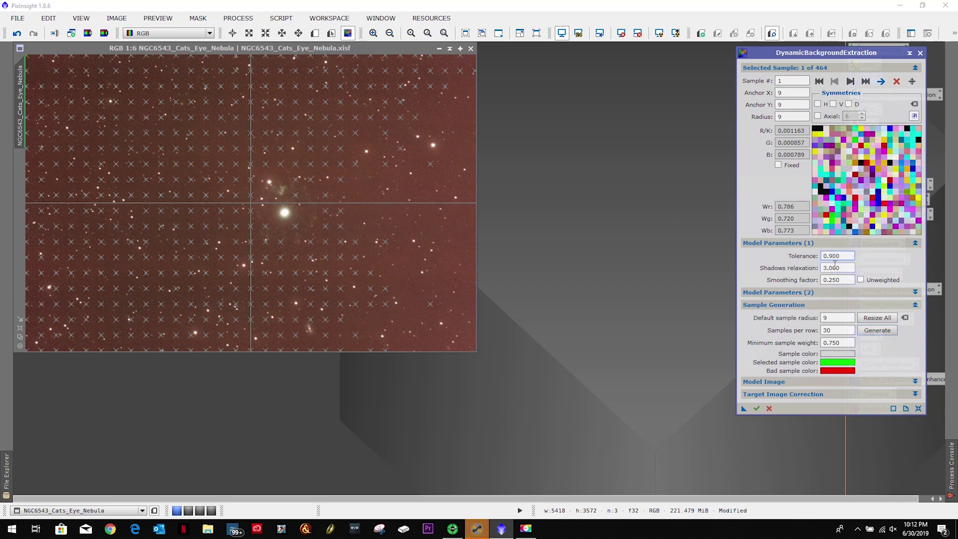
key(BackSpace)
text(8)
click(883, 331)
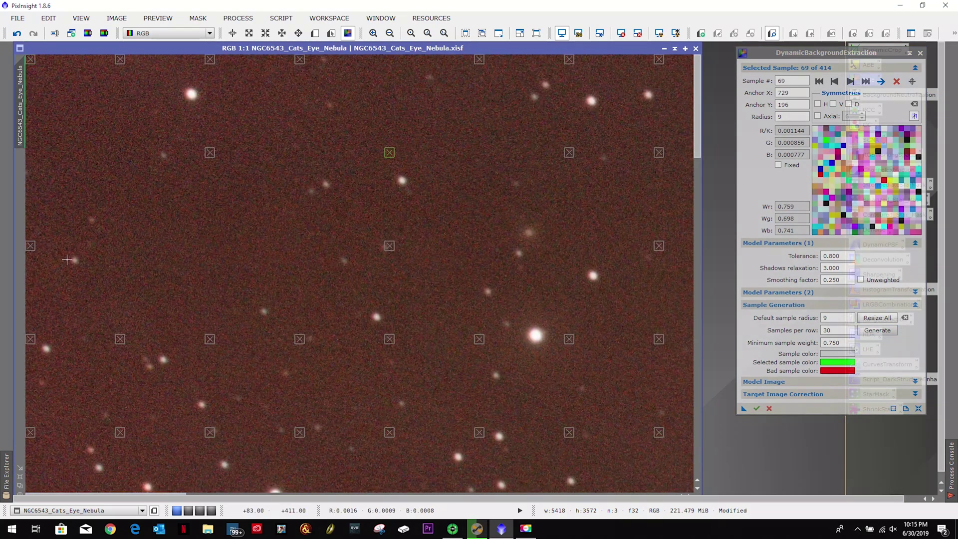
Nudge background samples off stars onto clear sky while panning across the image
drag(389, 245, 405, 247)
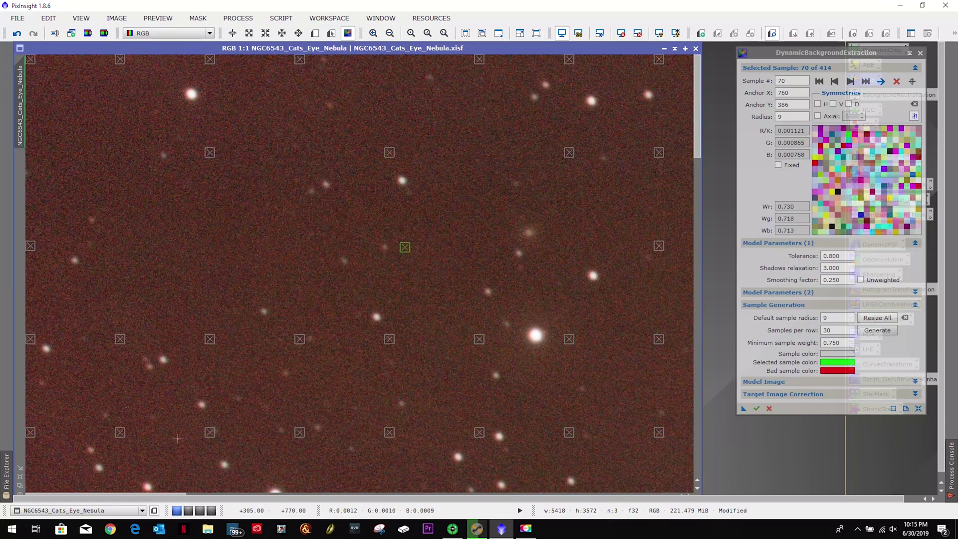
drag(160, 494, 325, 494)
drag(255, 339, 272, 333)
drag(435, 245, 436, 237)
drag(268, 495, 418, 494)
drag(444, 246, 436, 245)
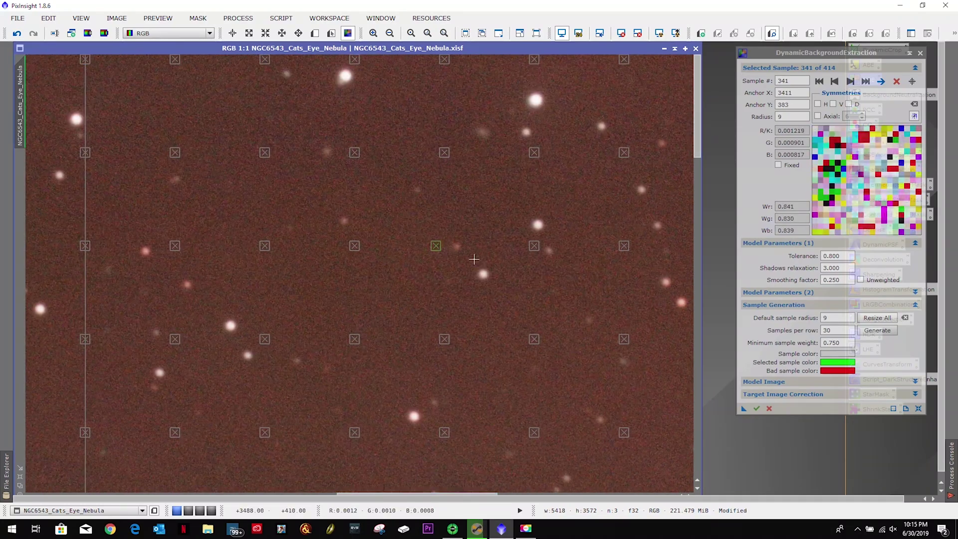
drag(417, 494, 566, 494)
drag(458, 153, 455, 163)
drag(188, 153, 177, 149)
drag(566, 494, 614, 494)
click(585, 158)
drag(697, 105, 697, 198)
drag(589, 494, 463, 494)
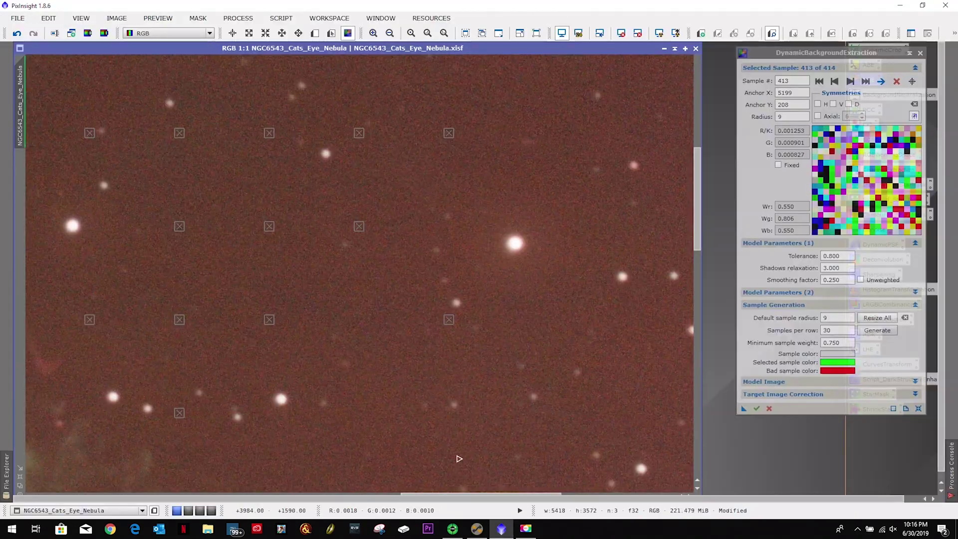
drag(455, 495, 408, 494)
drag(275, 133, 262, 133)
click(365, 413)
click(566, 392)
click(186, 319)
click(96, 321)
drag(419, 494, 260, 480)
drag(128, 133, 130, 140)
drag(577, 319, 572, 307)
drag(218, 320, 223, 309)
scroll(379, 419, left, 10)
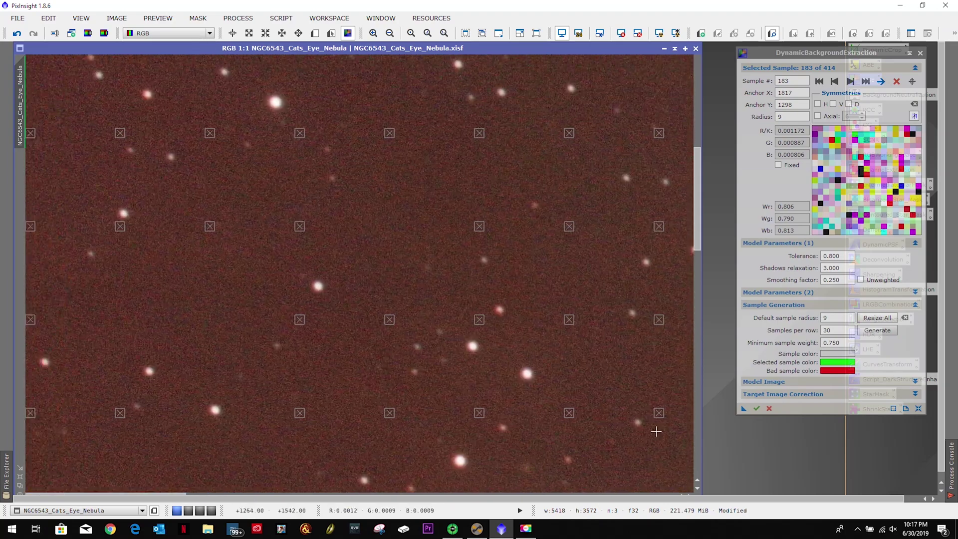
Select and adjust more samples around the image to keep them on empty background
click(124, 228)
scroll(349, 249, down, 5)
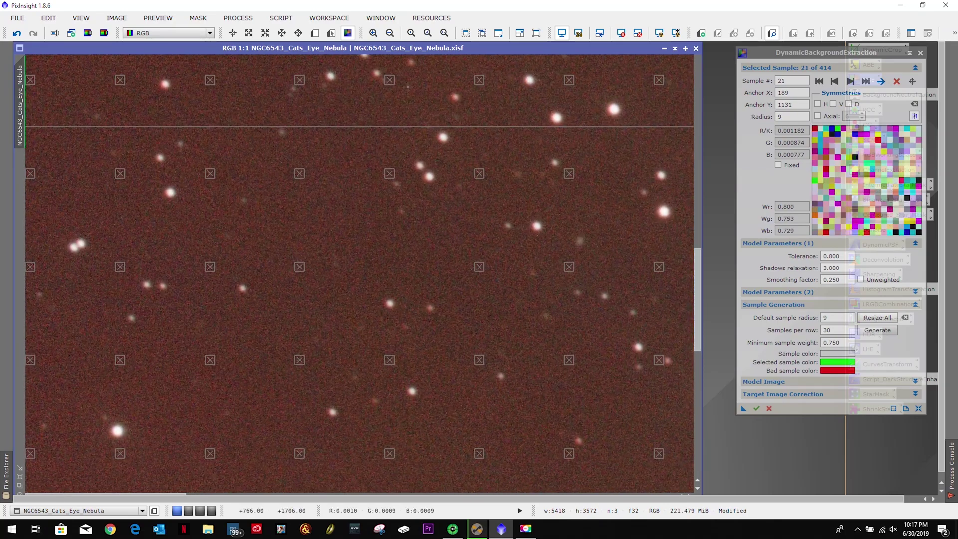
click(285, 76)
click(388, 94)
click(120, 453)
drag(125, 494, 399, 494)
click(682, 360)
click(502, 80)
click(108, 301)
drag(161, 178, 74, 213)
drag(161, 80, 99, 69)
drag(251, 360, 243, 391)
drag(341, 360, 316, 422)
drag(251, 266, 655, 310)
drag(430, 267, 661, 144)
drag(368, 493, 444, 493)
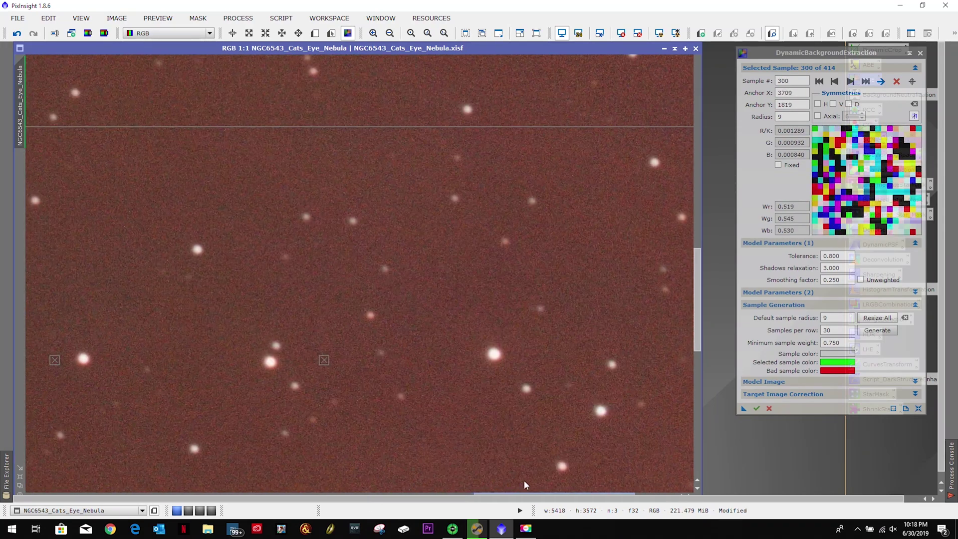
drag(698, 300, 698, 400)
drag(444, 495, 483, 494)
click(488, 123)
drag(208, 401, 141, 402)
drag(298, 214, 312, 216)
drag(474, 494, 175, 494)
Inspect samples 138, 30 and 174, then zoom out to show the whole sample grid
drag(371, 401, 381, 401)
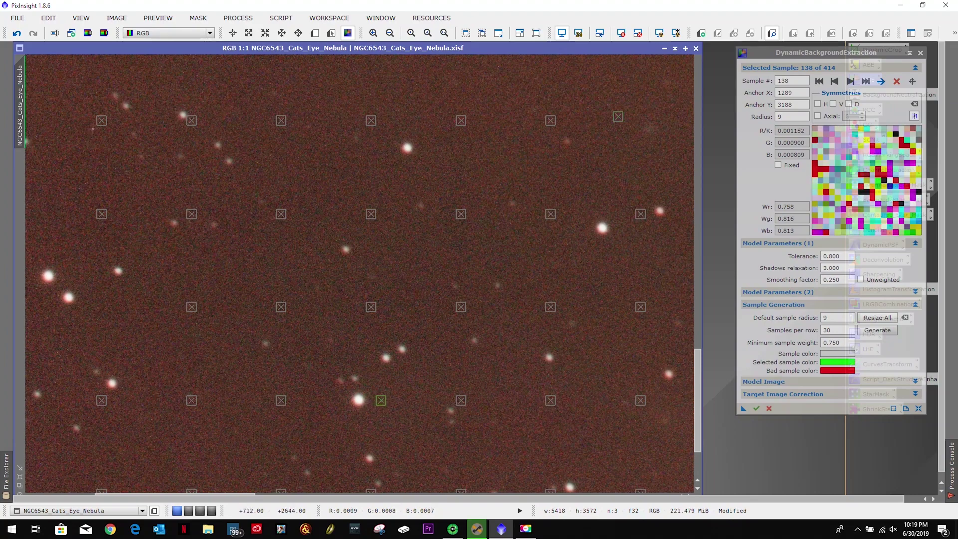
drag(240, 494, 160, 494)
click(110, 300)
scroll(204, 481, down, 3)
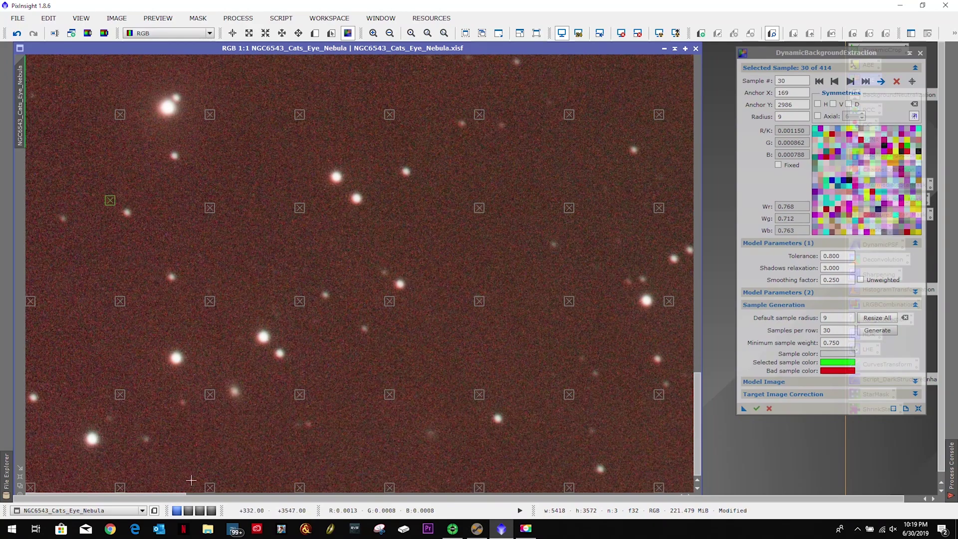
click(659, 394)
drag(100, 494, 270, 495)
click(157, 402)
drag(199, 494, 390, 493)
key(minus)
key(minus)
key(minus)
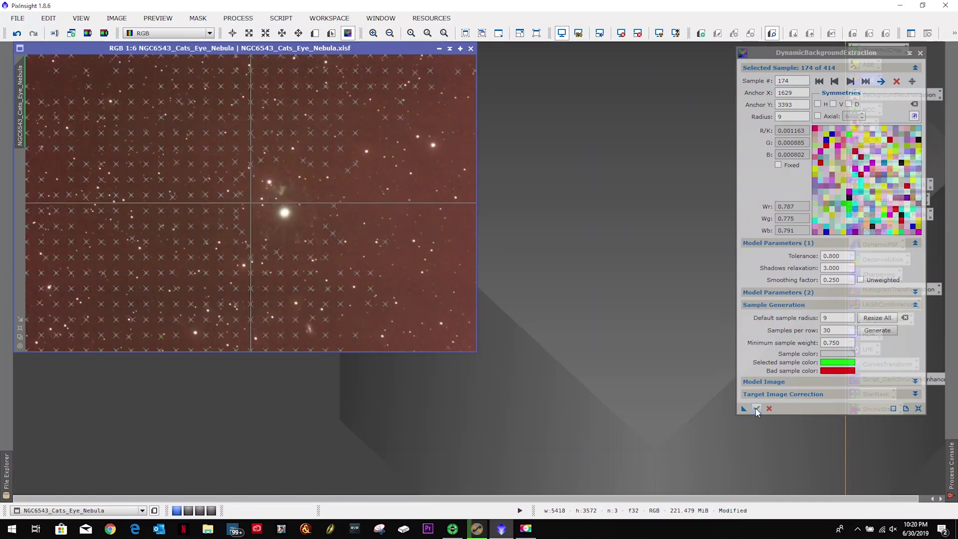
Run DBE, auto-stretch the result, then discard that first extraction
click(757, 410)
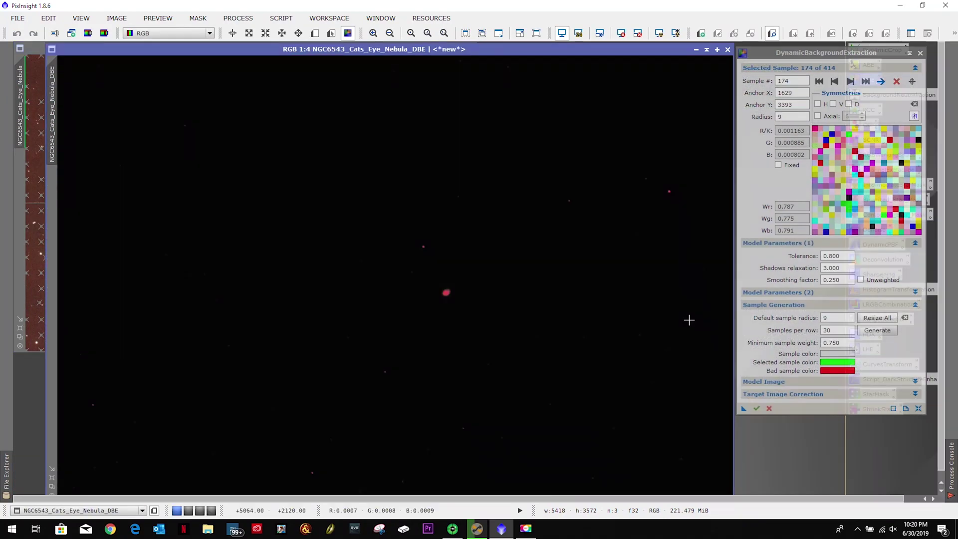
key(ctrl+a)
click(29, 100)
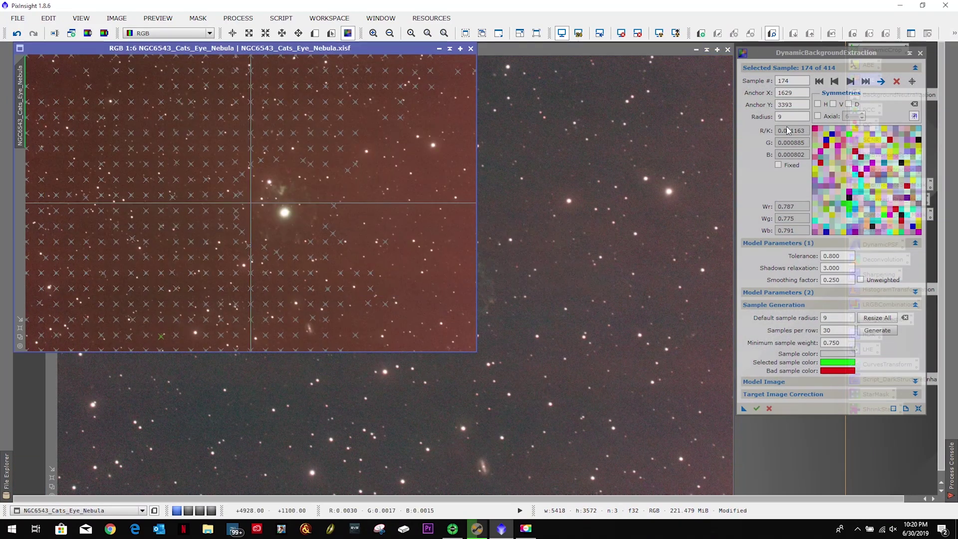
click(457, 280)
Add eight more background samples on empty sky across the image
scroll(285, 212, up, 2)
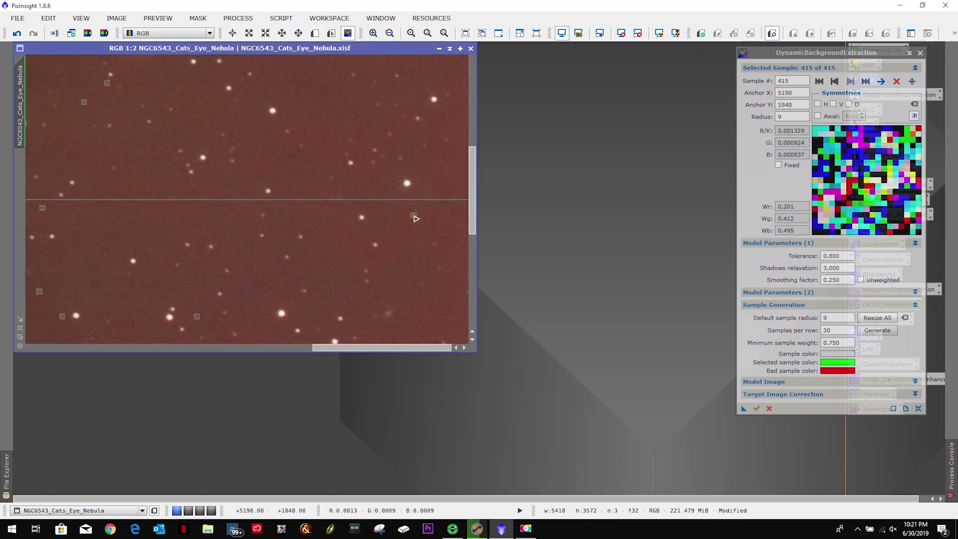
click(301, 92)
click(431, 295)
click(158, 282)
scroll(158, 178, down, 5)
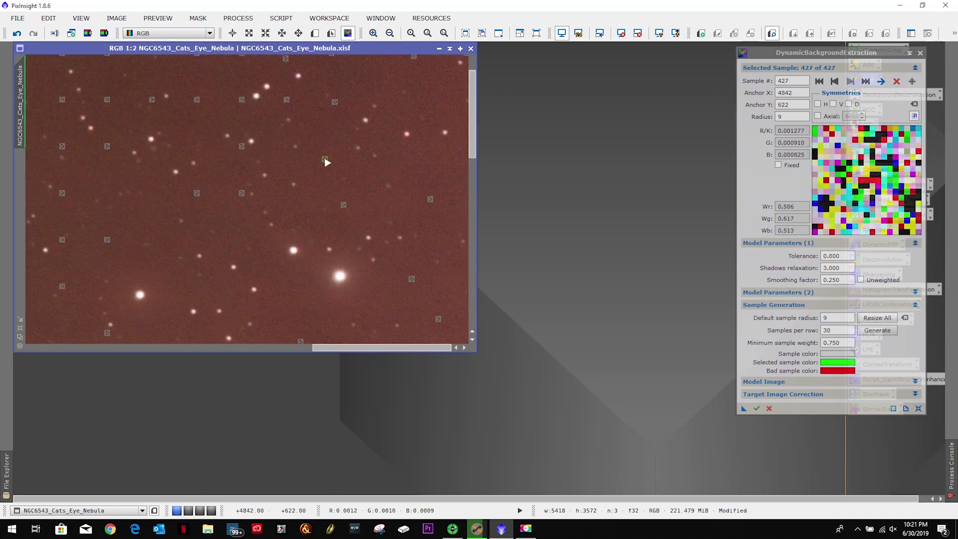
click(448, 178)
click(441, 232)
click(330, 311)
scroll(330, 312, down, 2)
click(255, 315)
click(174, 255)
scroll(351, 285, down, 4)
Rerun DBE, close the tool, save NGC6543_Cats_Eye_Nebula_DBE.xisf, and start BackgroundNeutralization
key(F5)
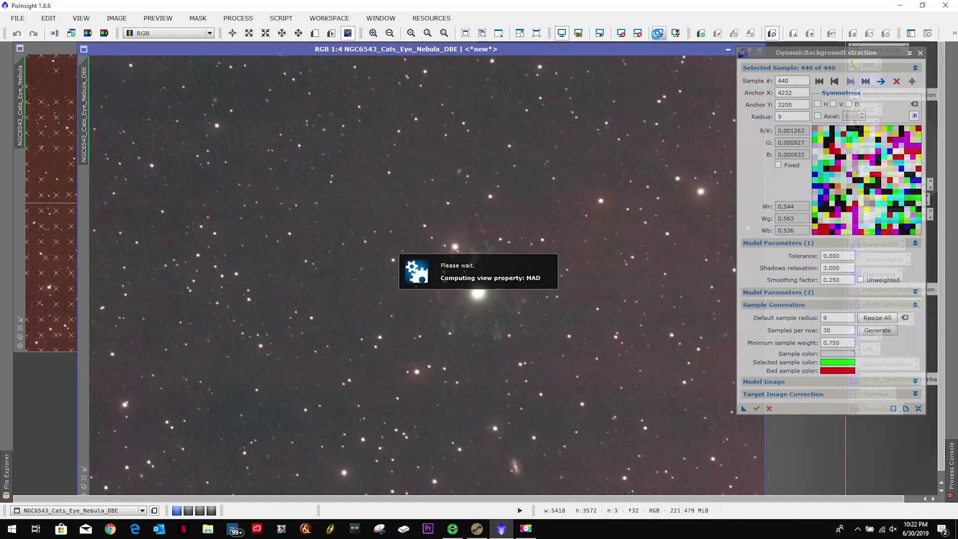
click(501, 94)
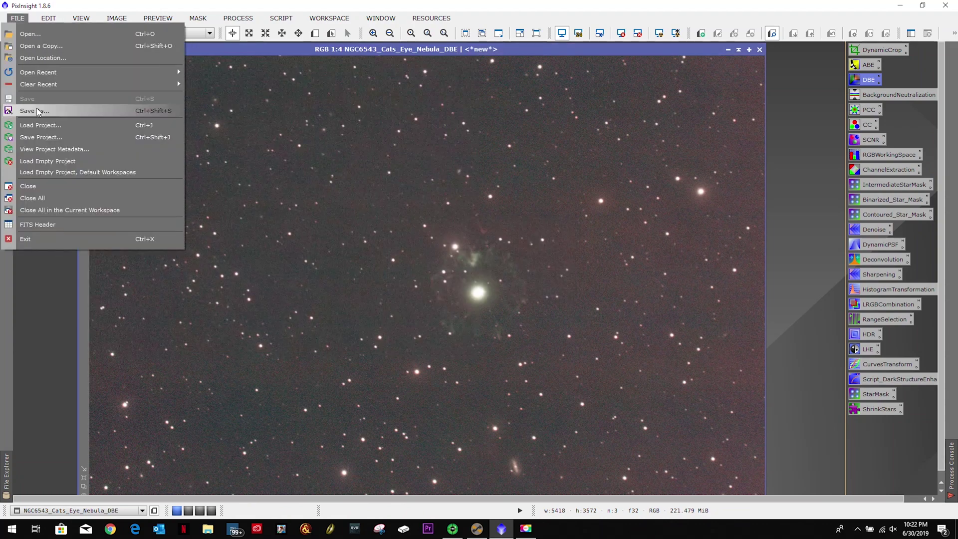
click(47, 169)
key(Return)
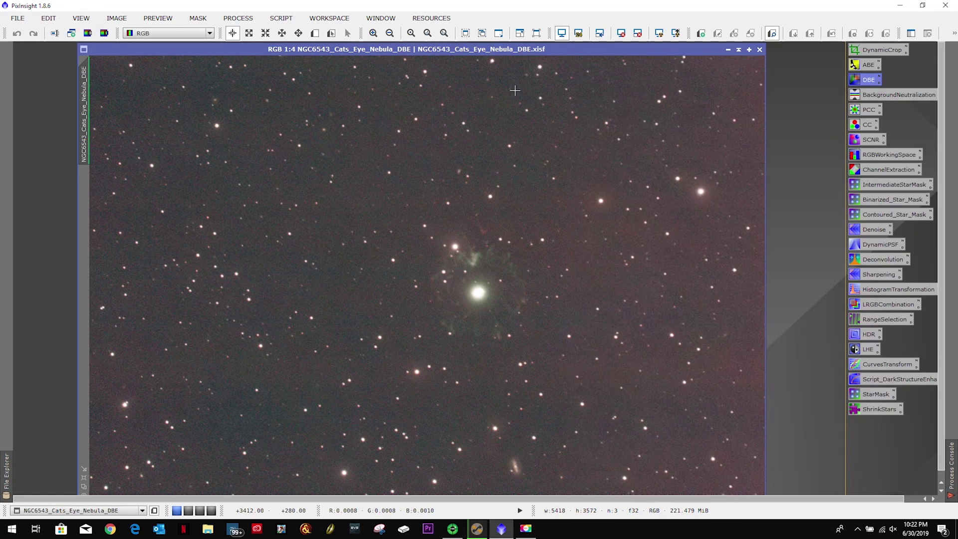
drag(562, 49, 503, 46)
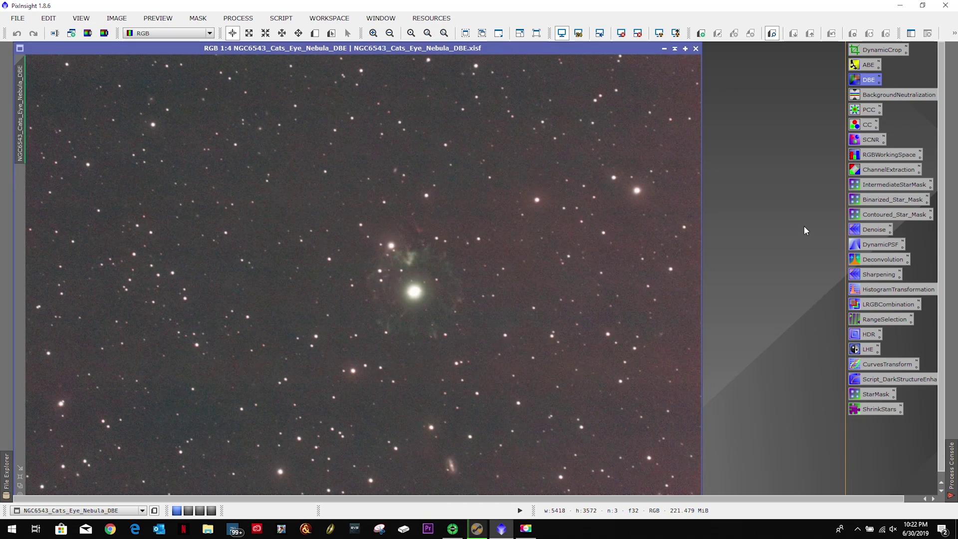
double_click(886, 96)
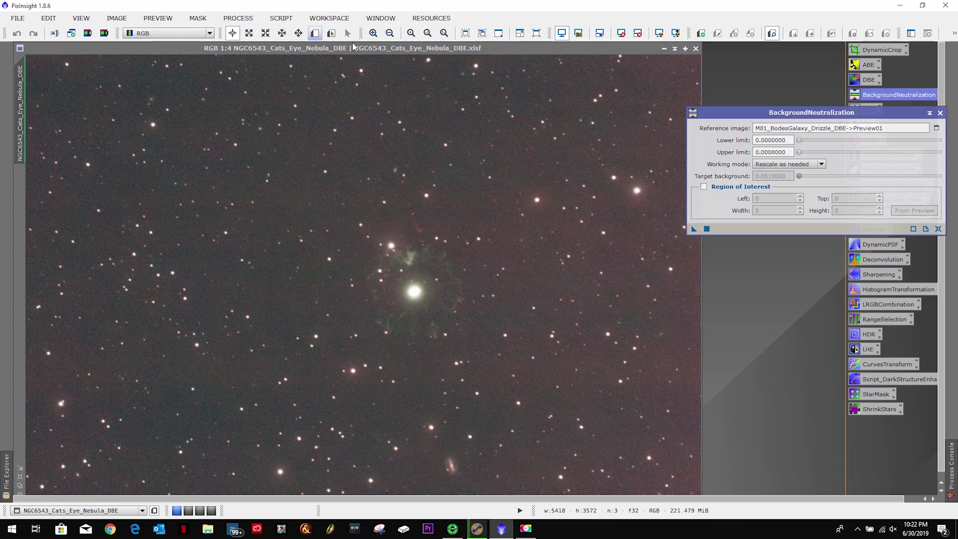
Zoom into the DBE image and draw Preview01 around an empty patch of sky
scroll(459, 128, up, 4)
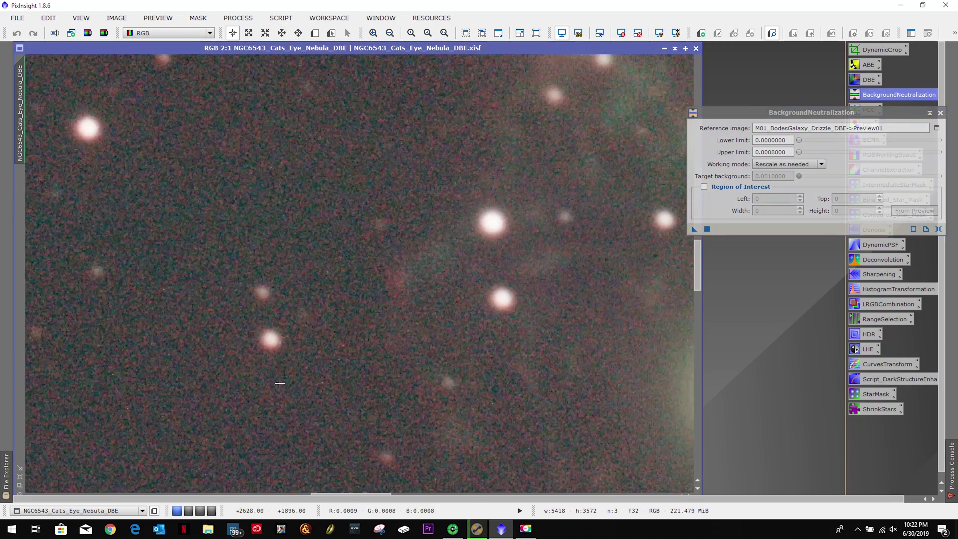
drag(358, 494, 309, 495)
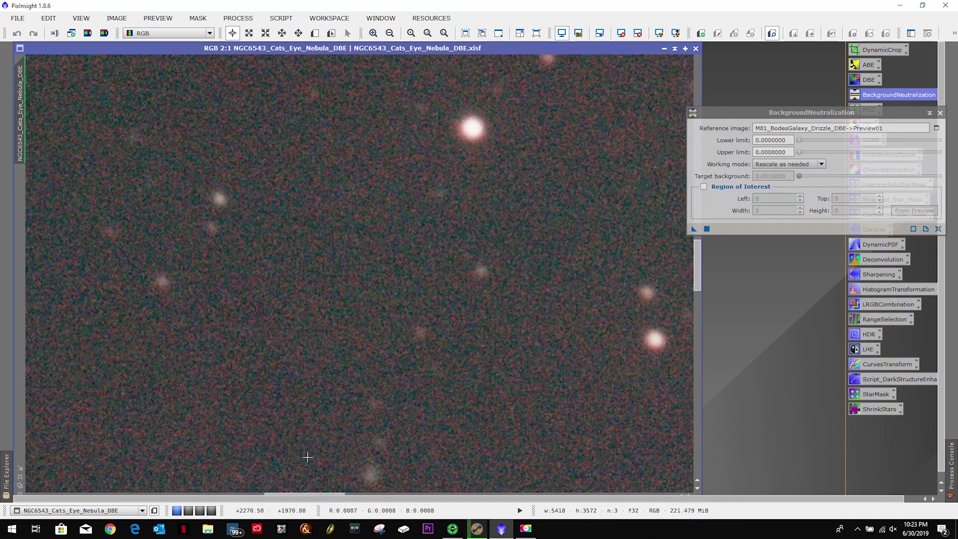
scroll(298, 391, down, 4)
scroll(298, 391, down, 1)
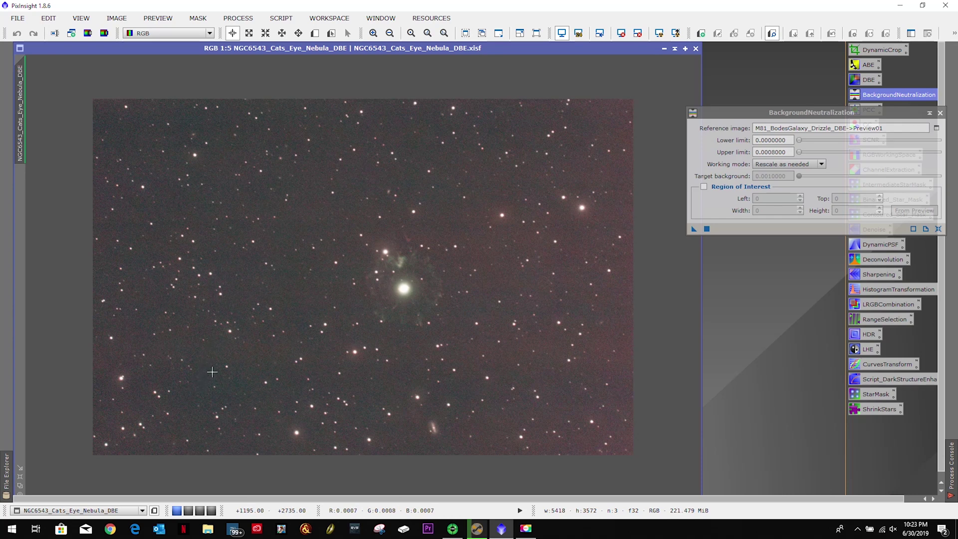
scroll(213, 372, up, 3)
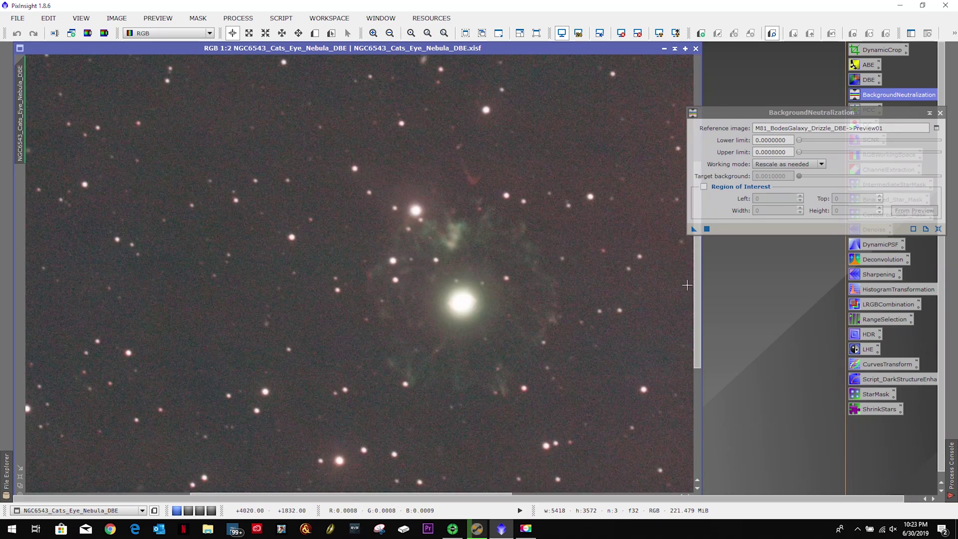
drag(696, 285, 708, 394)
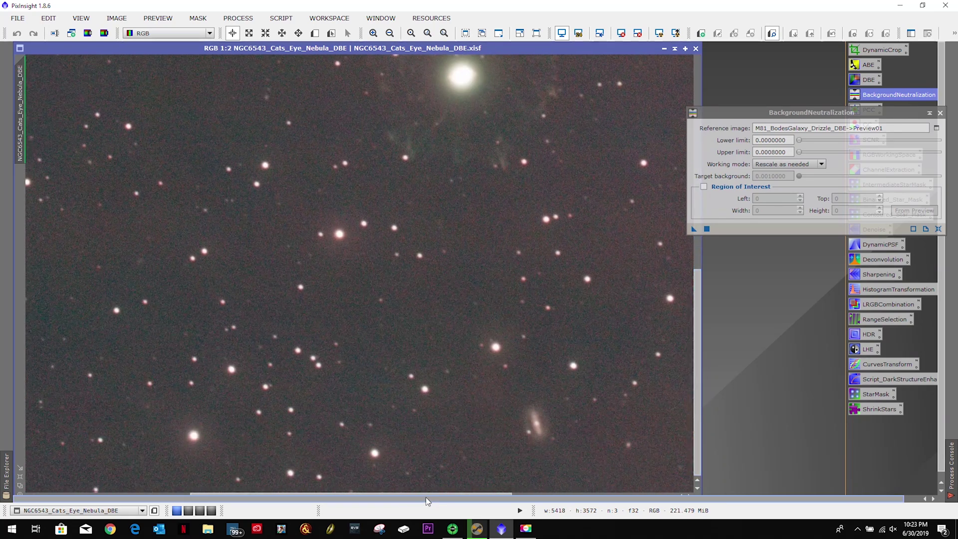
drag(428, 499, 243, 502)
scroll(354, 372, up, 2)
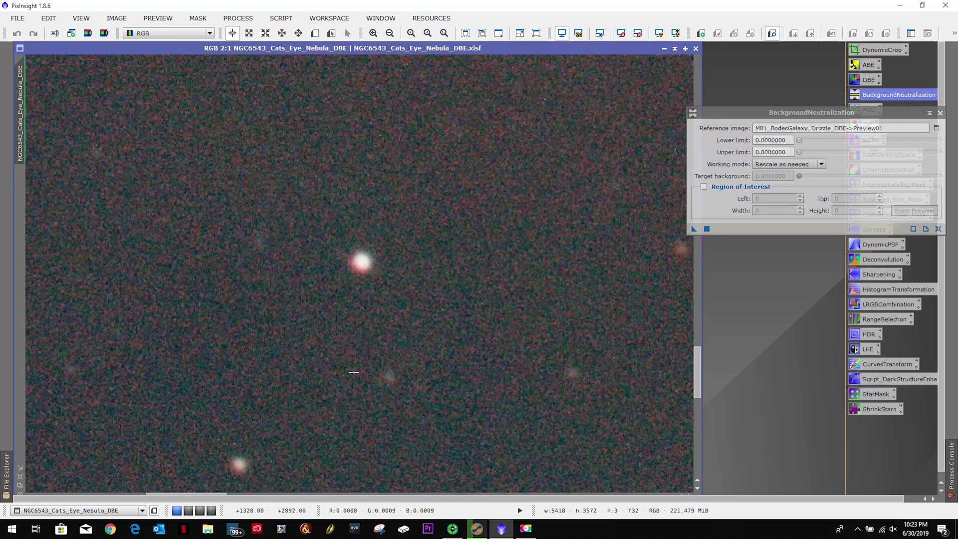
key(alt+n)
drag(190, 340, 300, 425)
Set Preview01 as the BackgroundNeutralization reference image and apply it to the image
scroll(416, 256, down, 5)
scroll(416, 256, up, 1)
click(937, 128)
click(475, 265)
click(500, 284)
click(707, 228)
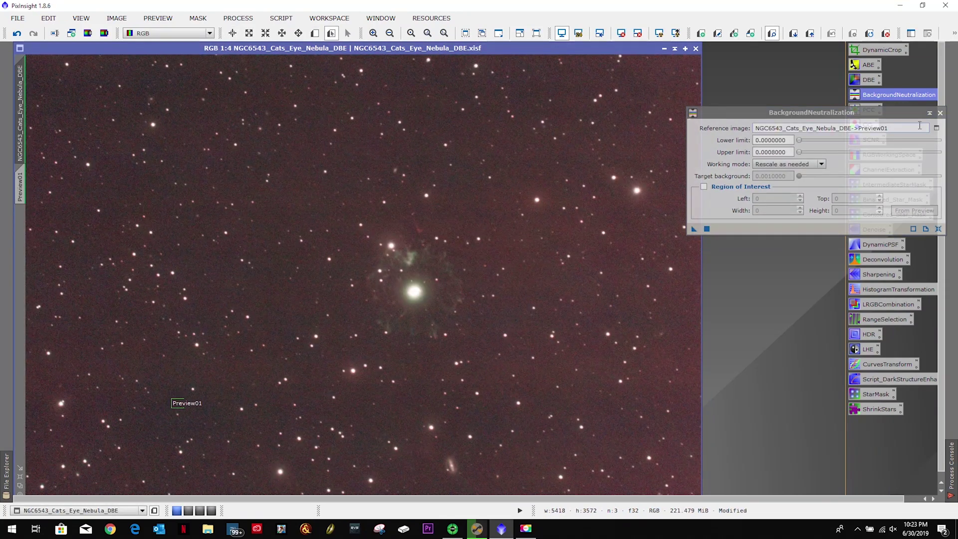
Run PhotometricColorCalibration with focal length 1960 and pixel size 3.72, dismissing the plate-solving error
double_click(871, 110)
click(217, 137)
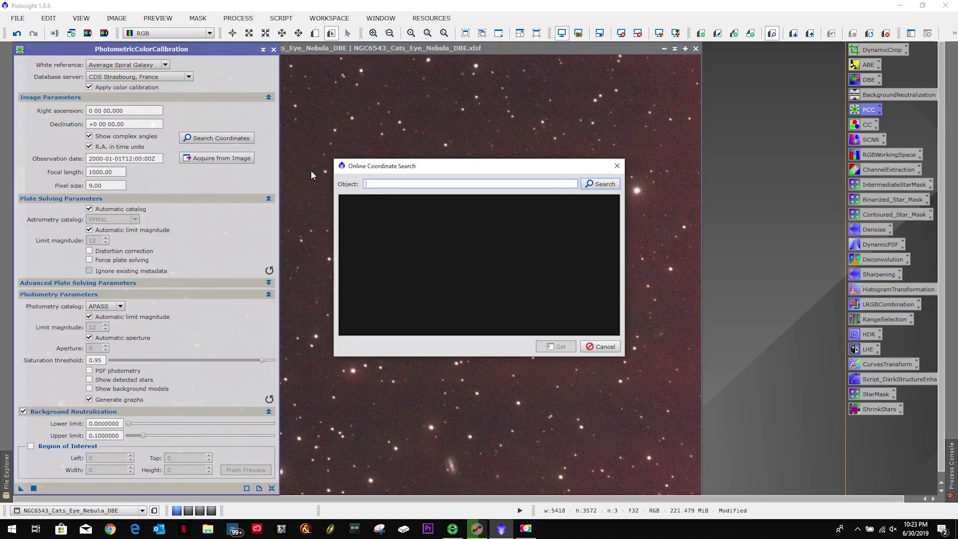
text(m94)
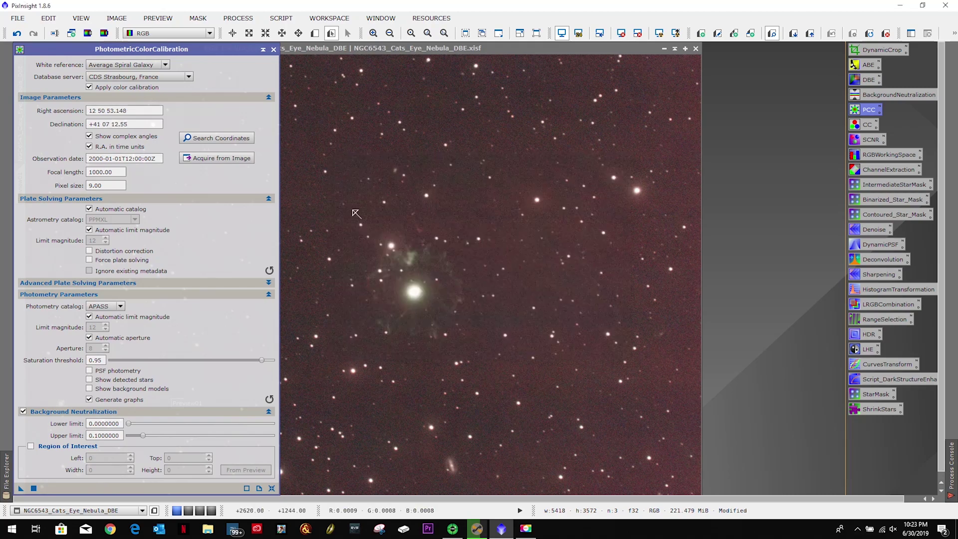
text(1960)
key(Tab)
text(3.72)
click(34, 488)
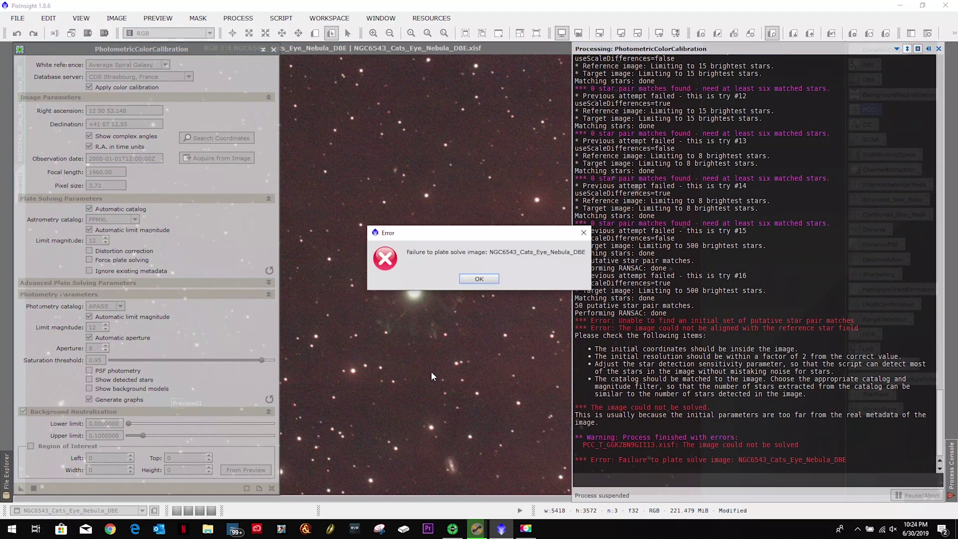
click(479, 280)
Search coordinates for ngc6543, calibrate against 170 APASS stars, then close the graphs and PCC
drag(189, 49, 140, 56)
click(167, 140)
text(ngc6543)
key(Return)
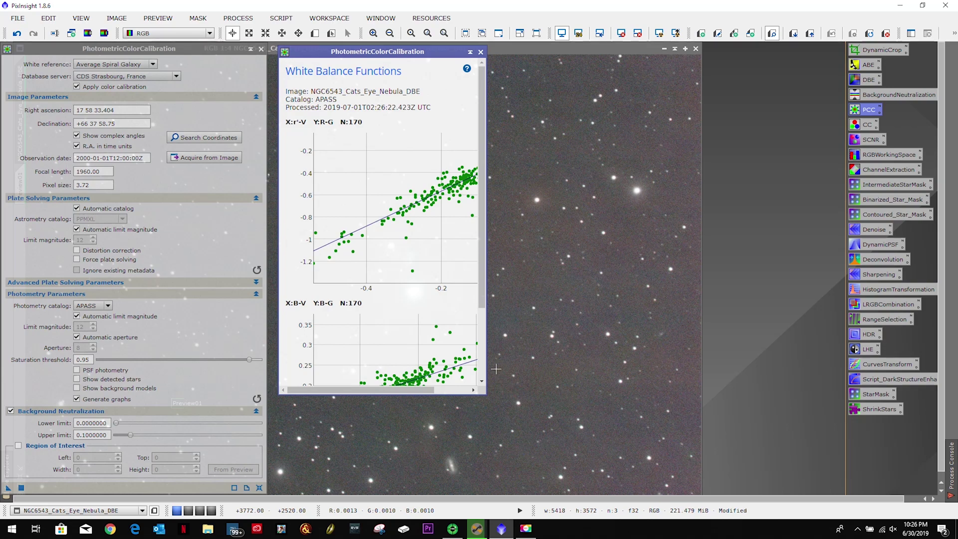
click(480, 52)
click(261, 48)
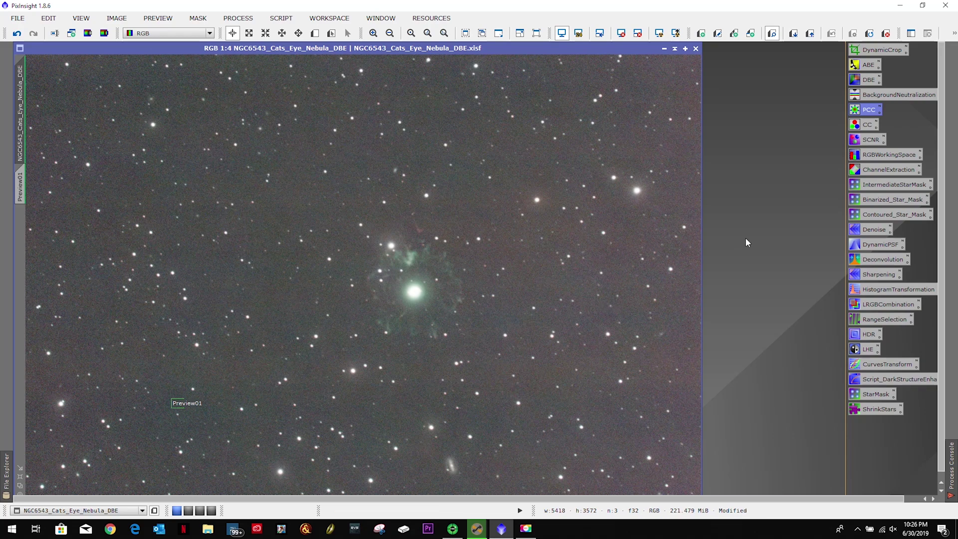
Remove the green cast from the DBE nebula image with SCNR
double_click(868, 140)
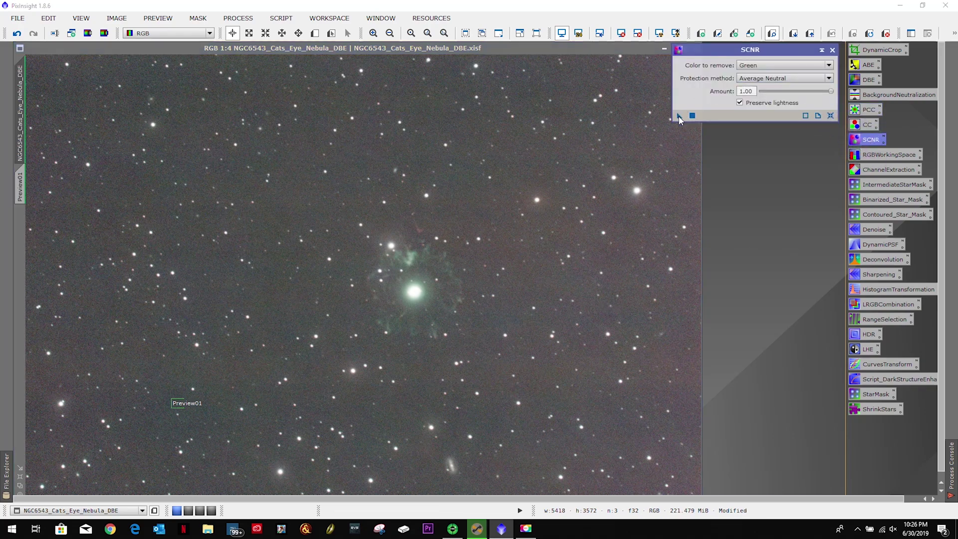
drag(681, 117, 601, 209)
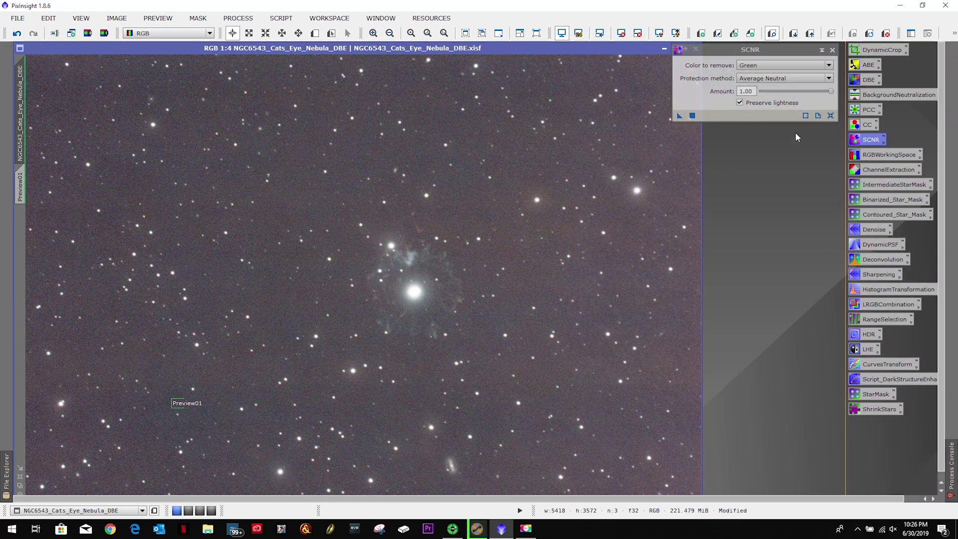
click(832, 49)
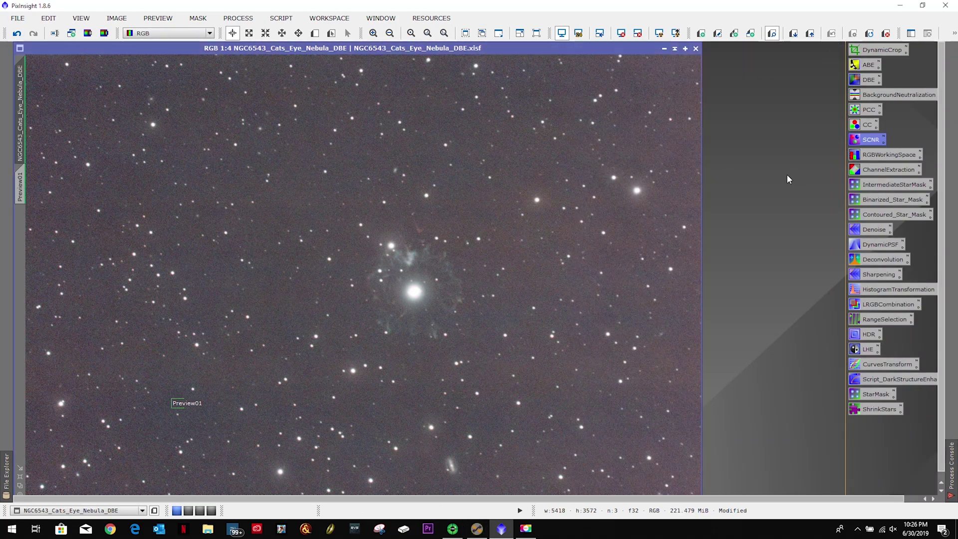
Apply RGBWorkingSpace with the NGC6543_Cats_Eye_Nebula_DBE image's luminance coefficients (0.222491, 0.716888, 0.060621)
double_click(890, 156)
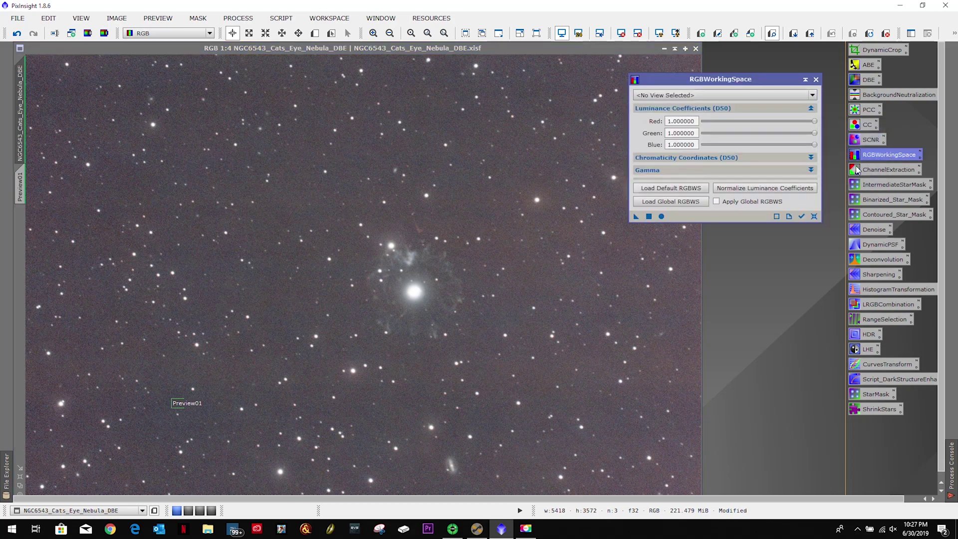
click(728, 95)
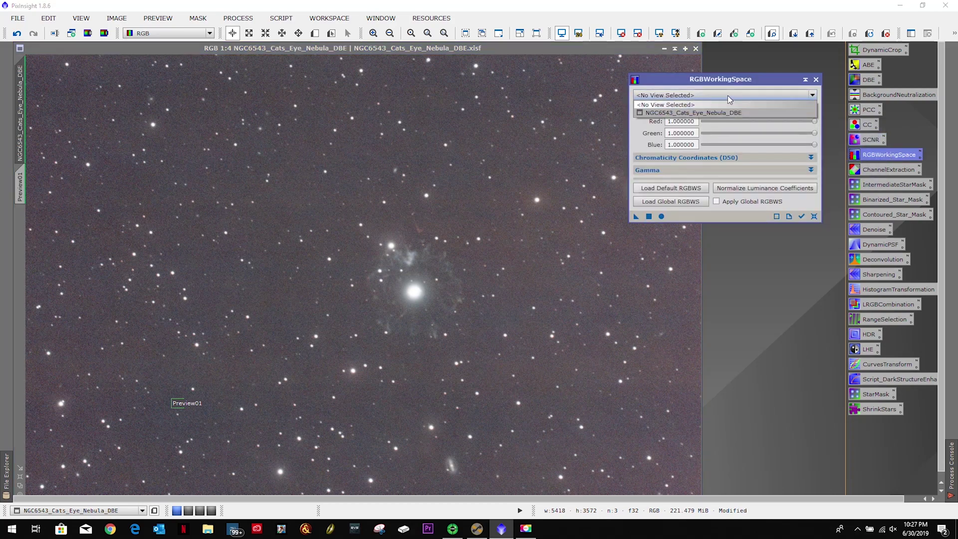
click(725, 114)
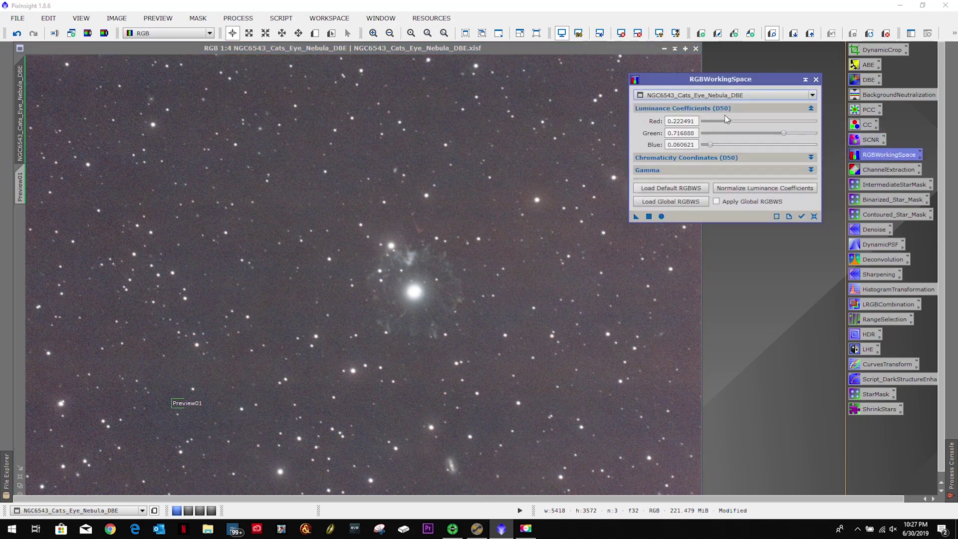
click(661, 217)
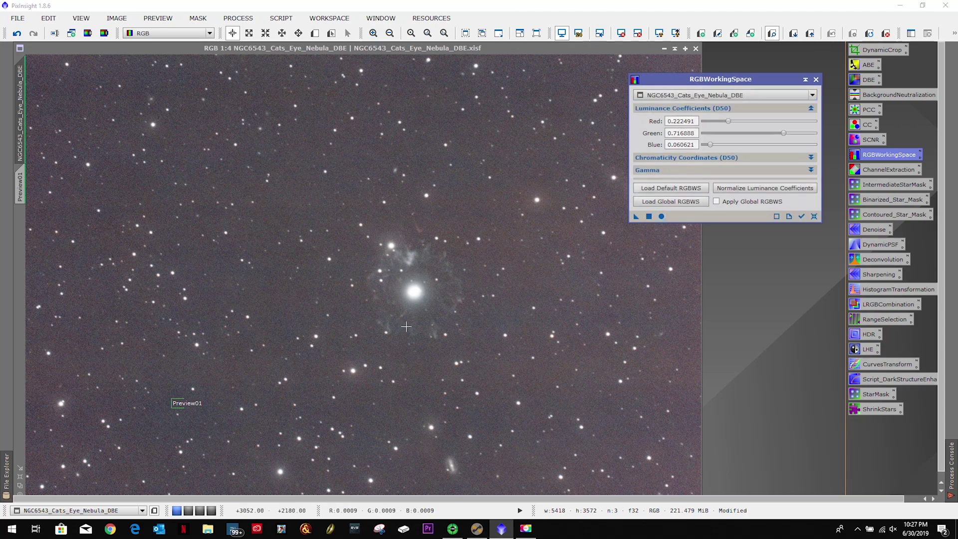
click(816, 80)
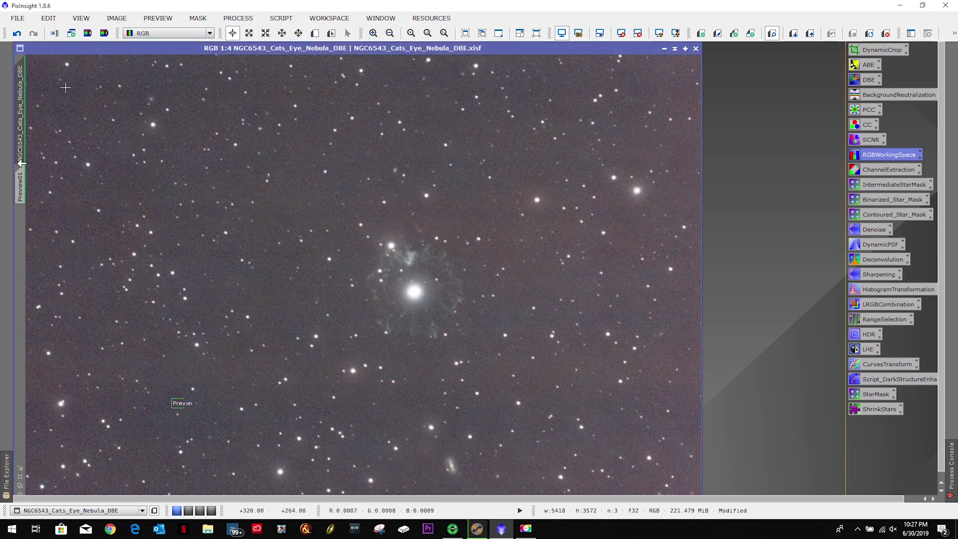
Delete Preview01 and extract the CIE L* lightness into NGC6543_Cats_Eye_Nebula_DBE_L
right_click(18, 184)
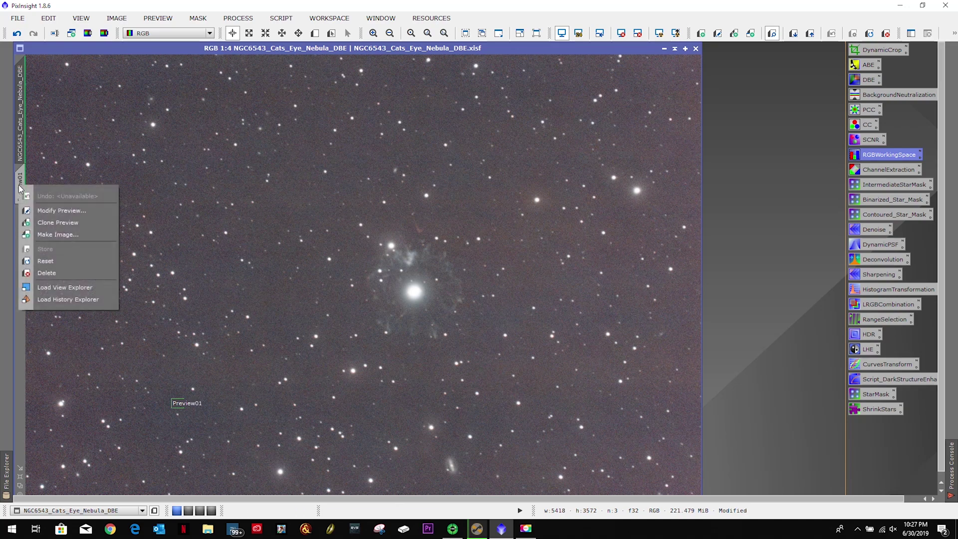
click(58, 274)
double_click(887, 171)
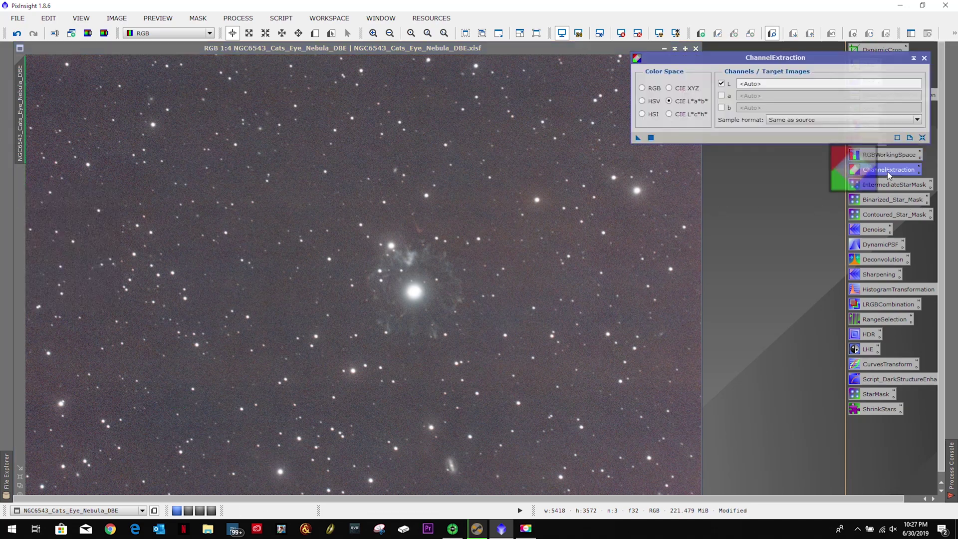
click(924, 58)
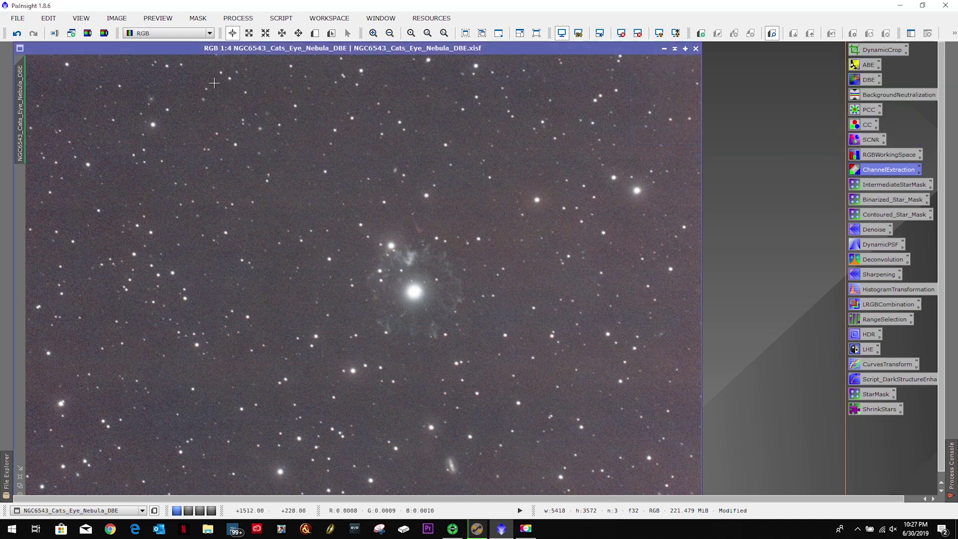
click(90, 33)
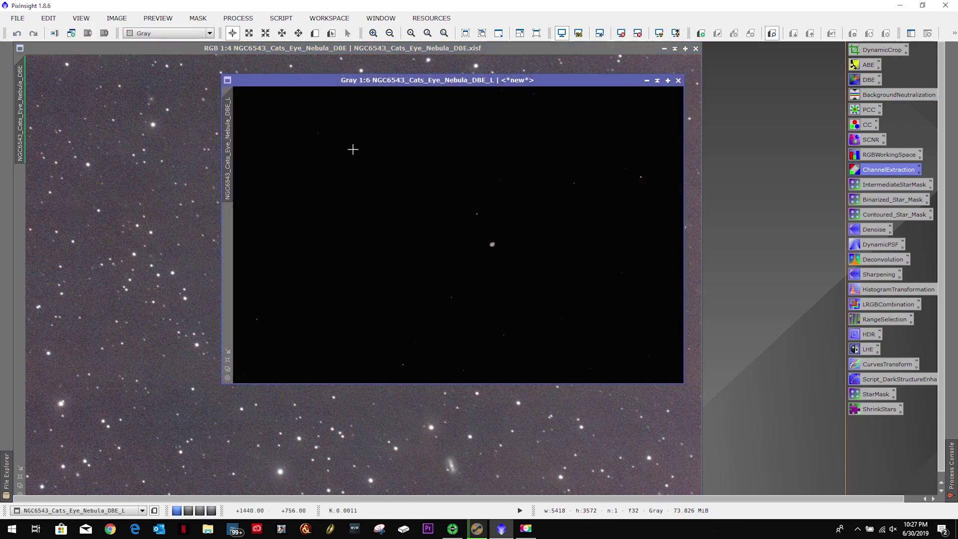
drag(550, 80, 428, 68)
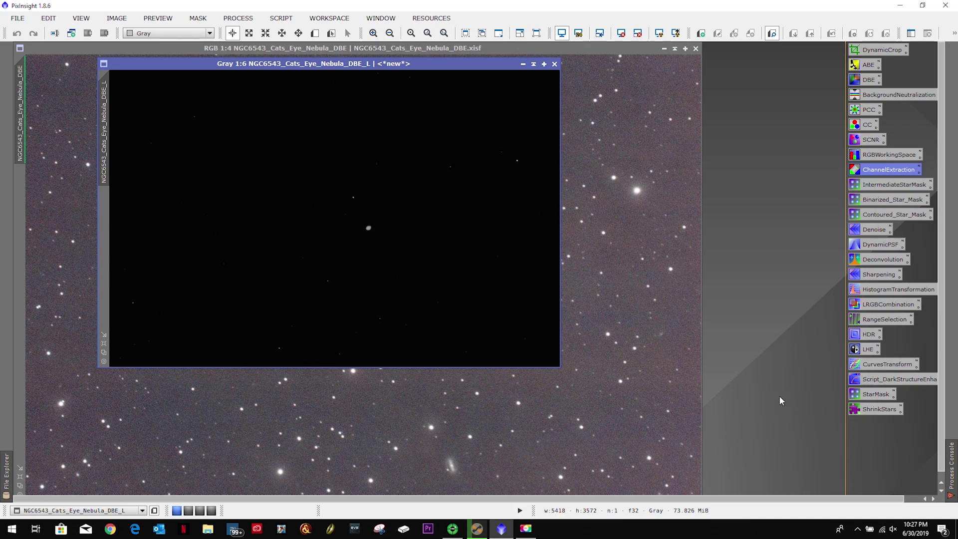
Stretch the DBE_L image by lowering midtones and shadows in HistogramTransformation, then iconize it
double_click(898, 289)
click(705, 366)
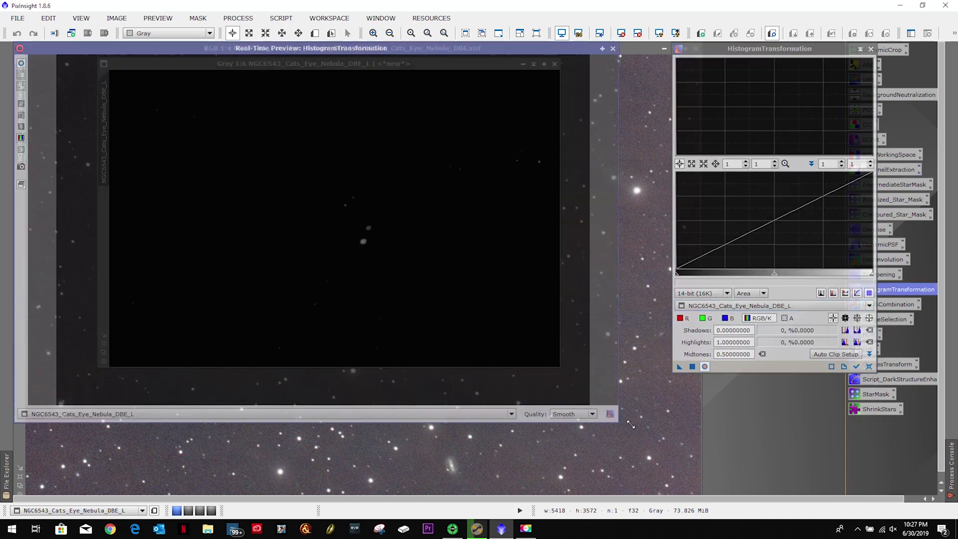
drag(774, 275, 678, 276)
scroll(729, 235, up, 5)
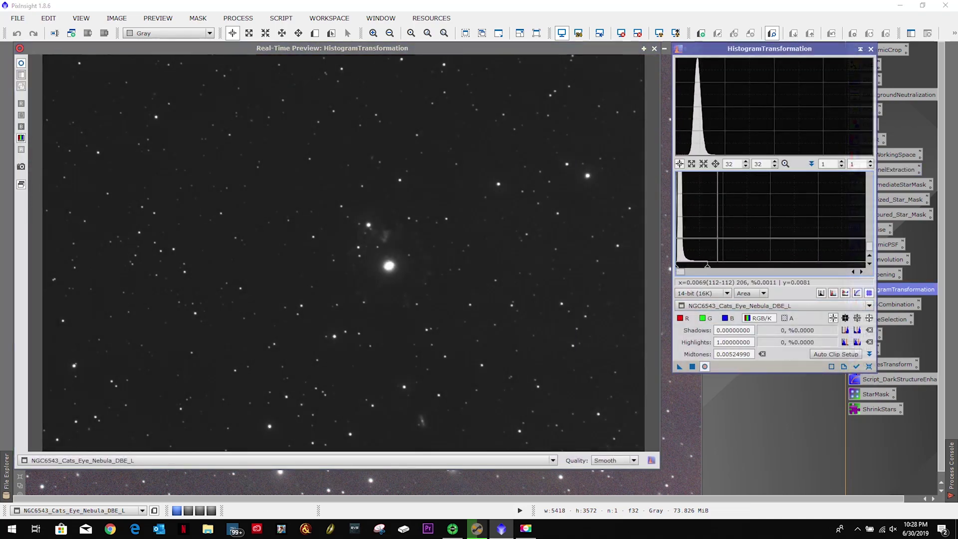
scroll(730, 235, up, 1)
drag(799, 265, 692, 270)
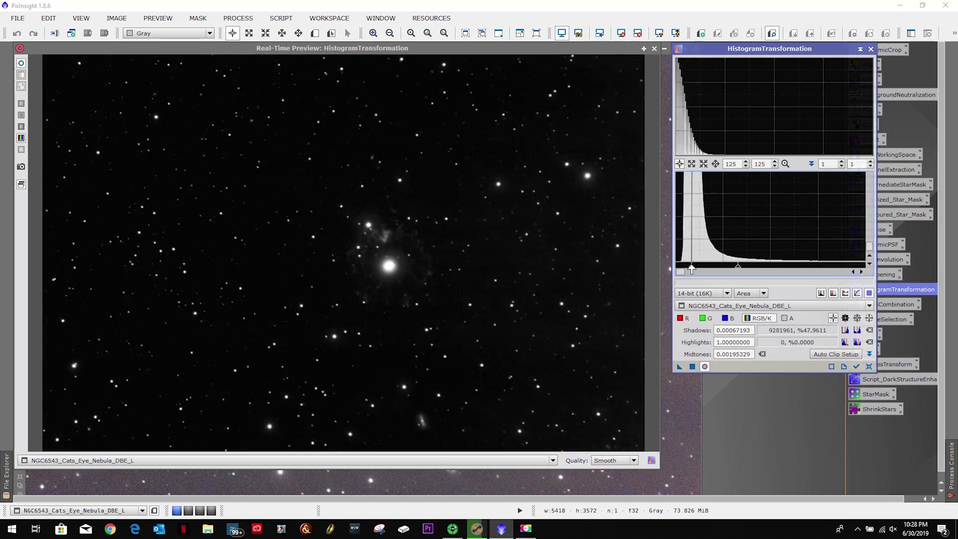
click(692, 366)
click(871, 48)
click(519, 44)
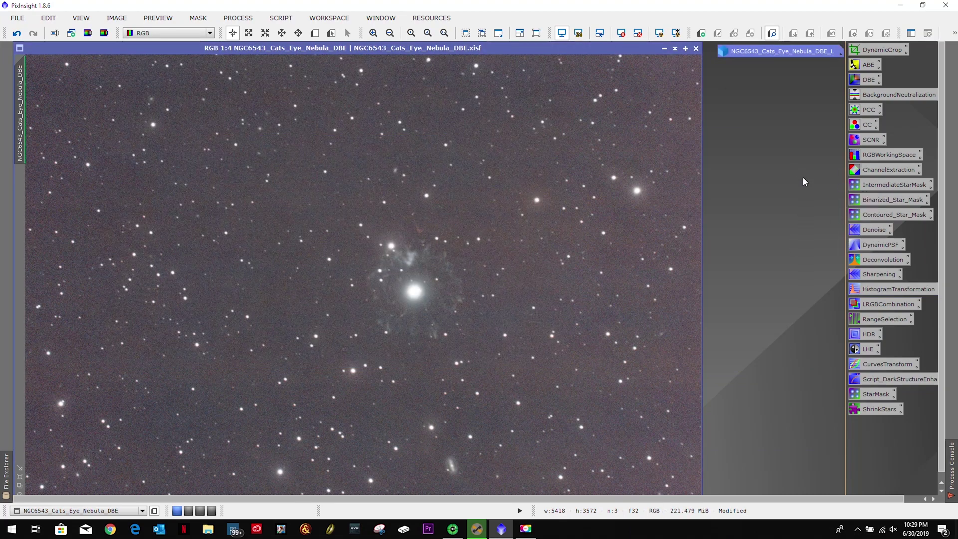
Mask the colour DBE image with the NGC6543_Cats_Eye_Nebula_DBE_L image
double_click(870, 231)
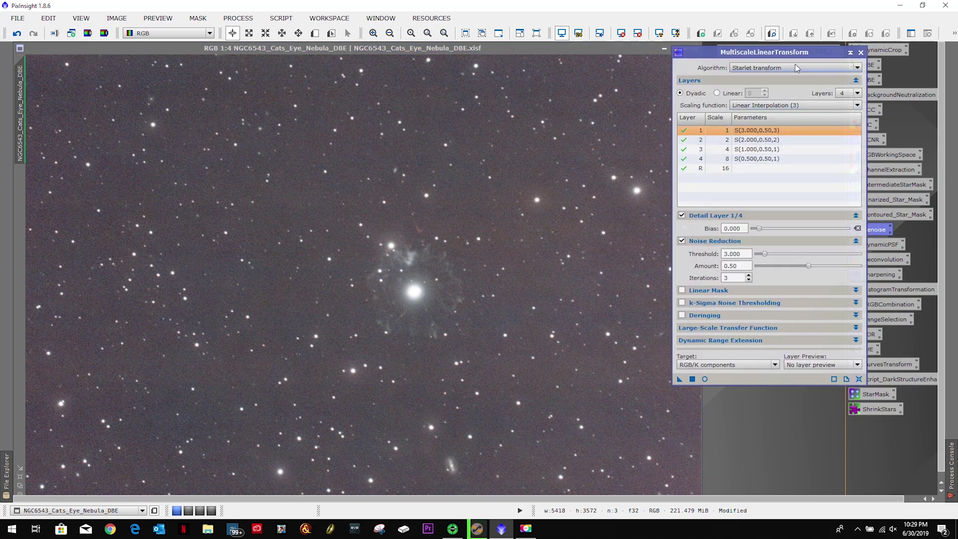
drag(796, 50, 806, 167)
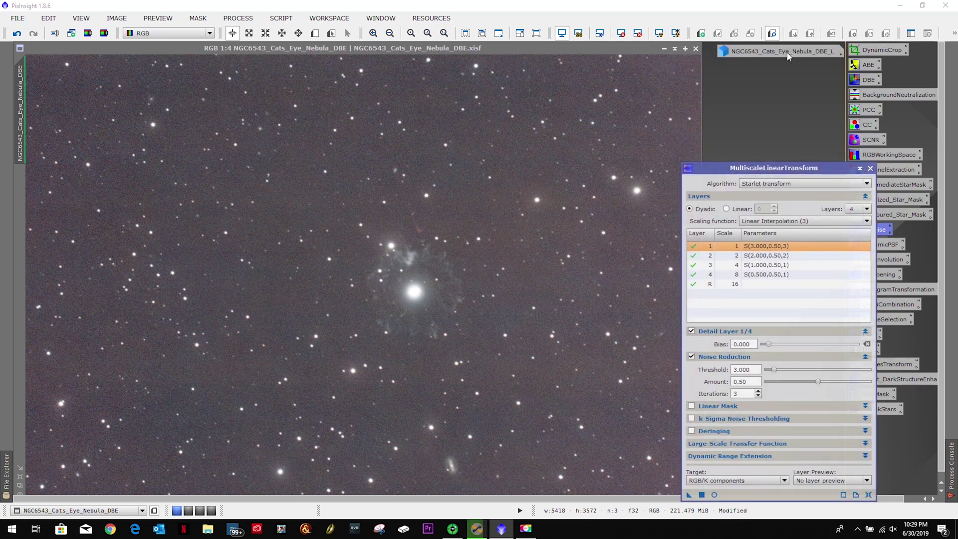
double_click(790, 52)
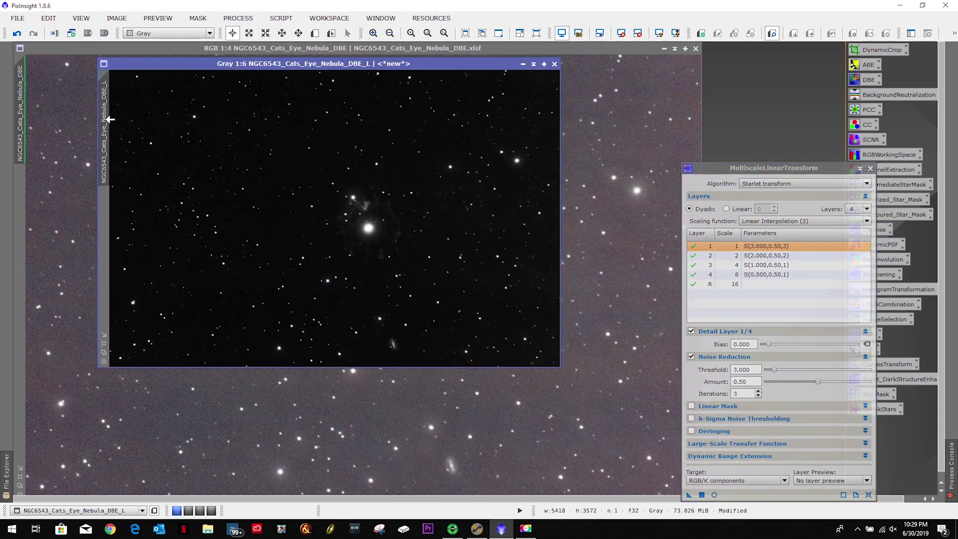
drag(106, 118, 21, 216)
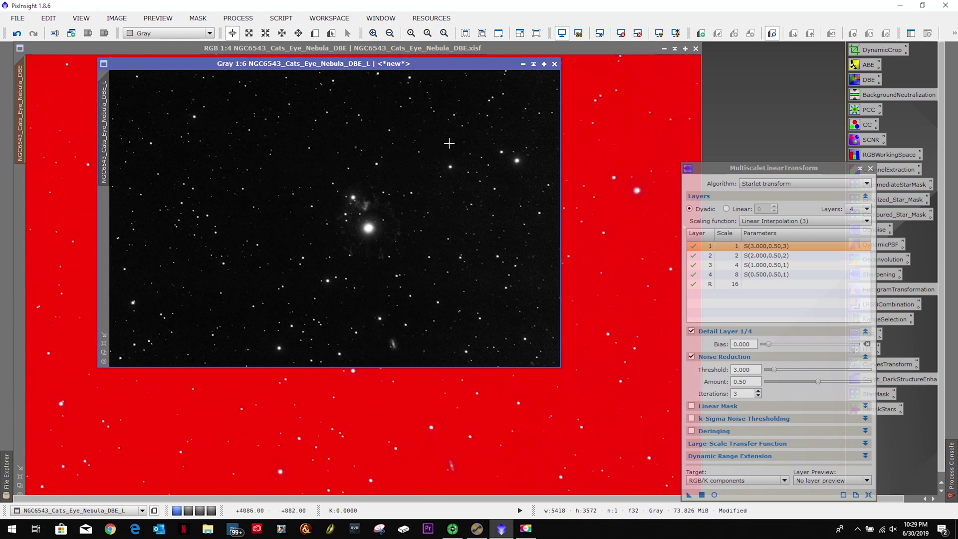
click(524, 64)
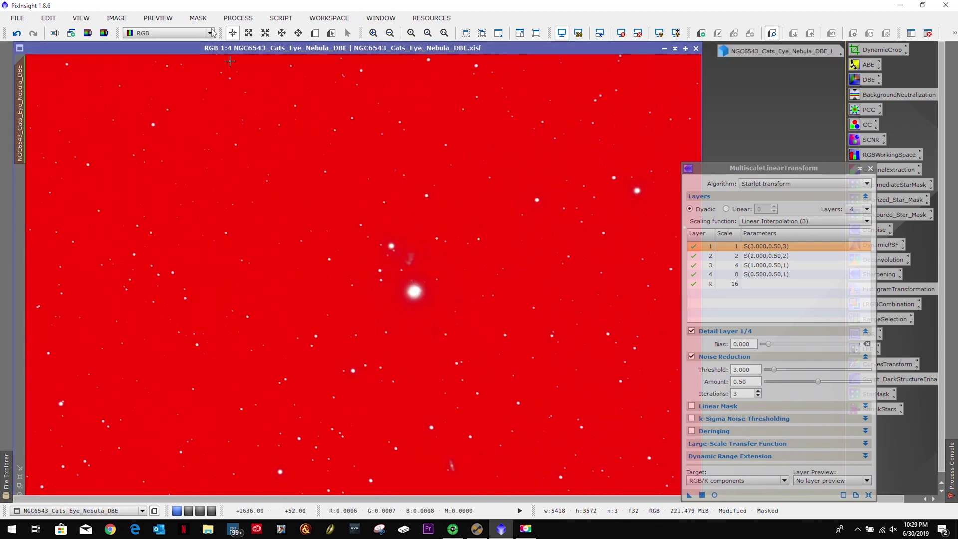
Invert and hide the mask, then apply MLT noise reduction (threshold 3.000, amount 0.50, 3 iterations)
click(200, 19)
click(202, 61)
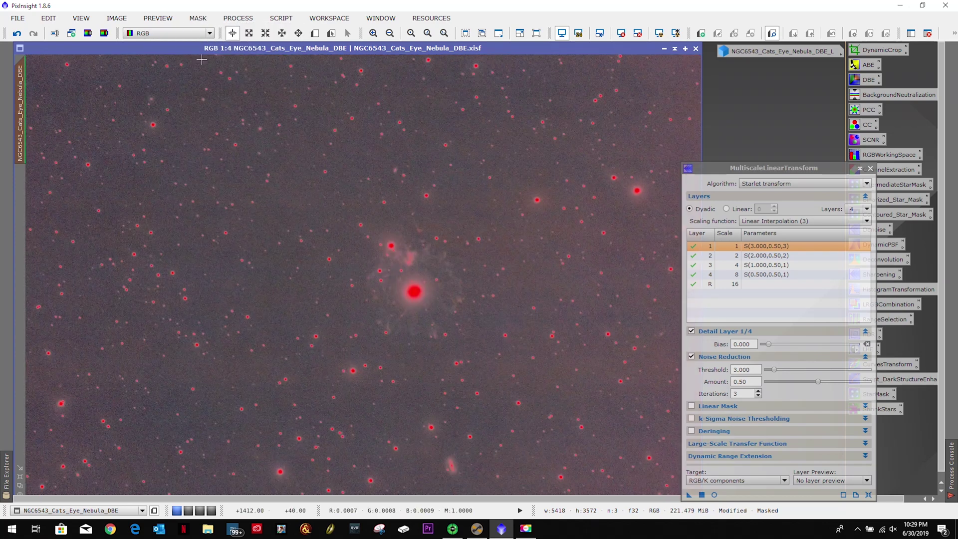
click(198, 19)
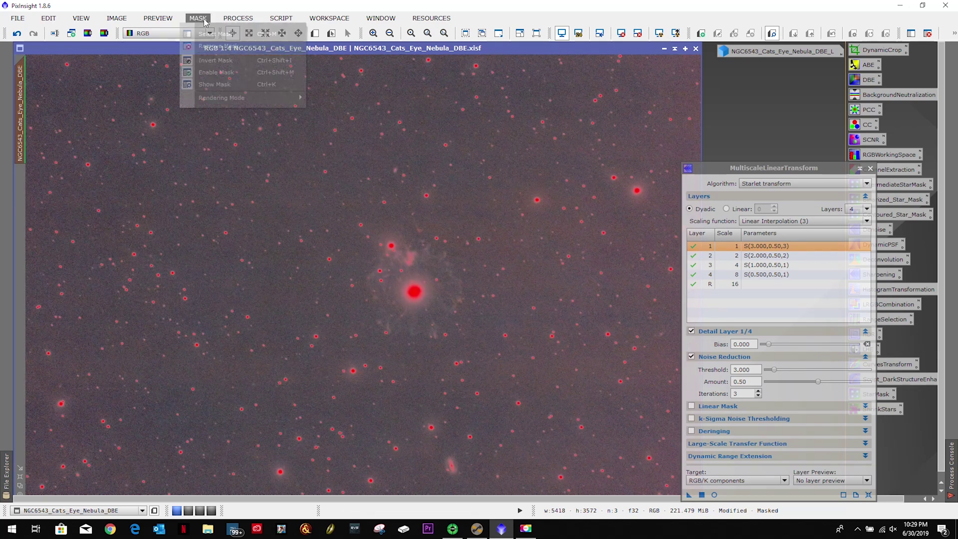
click(214, 84)
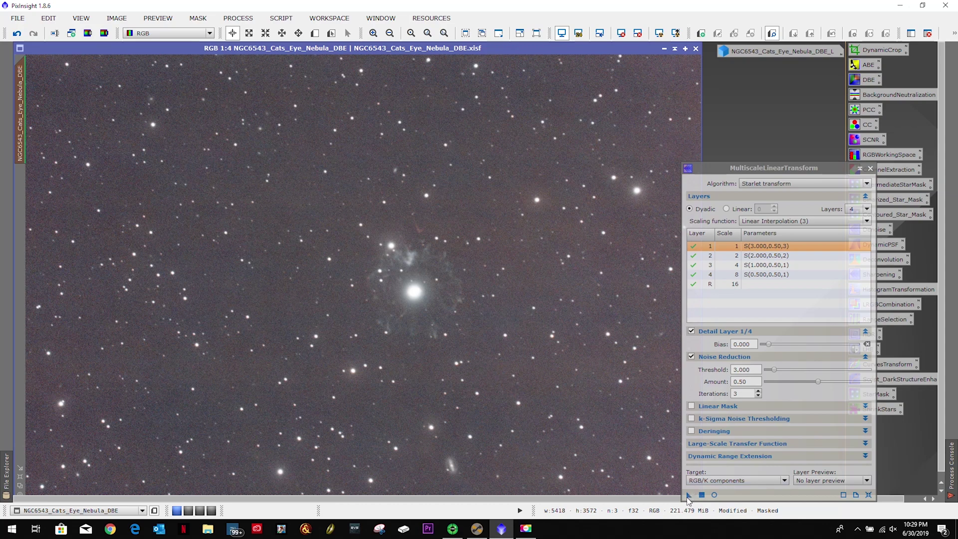
drag(689, 495, 493, 381)
Apply the Sharpening MLT instance to the masked colour image, then remove the mask
click(870, 168)
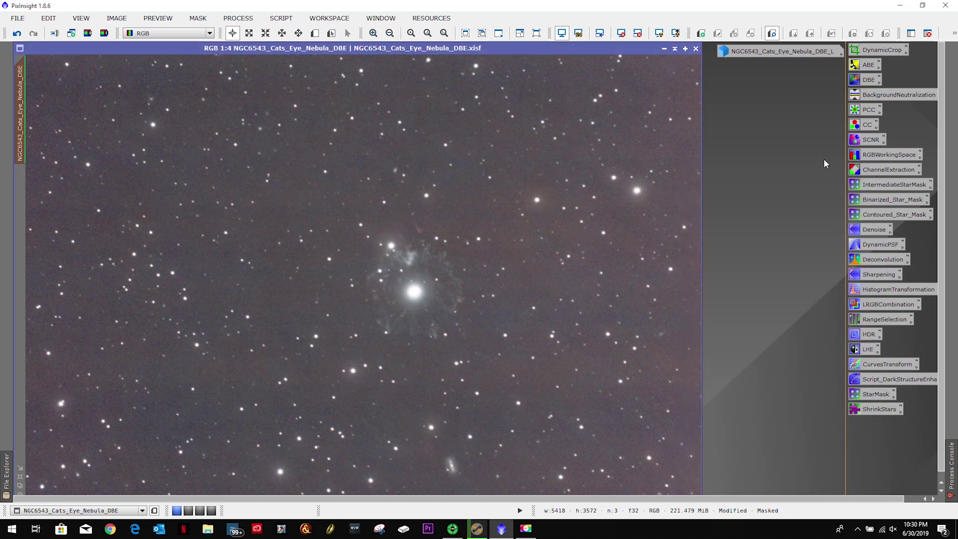
double_click(872, 277)
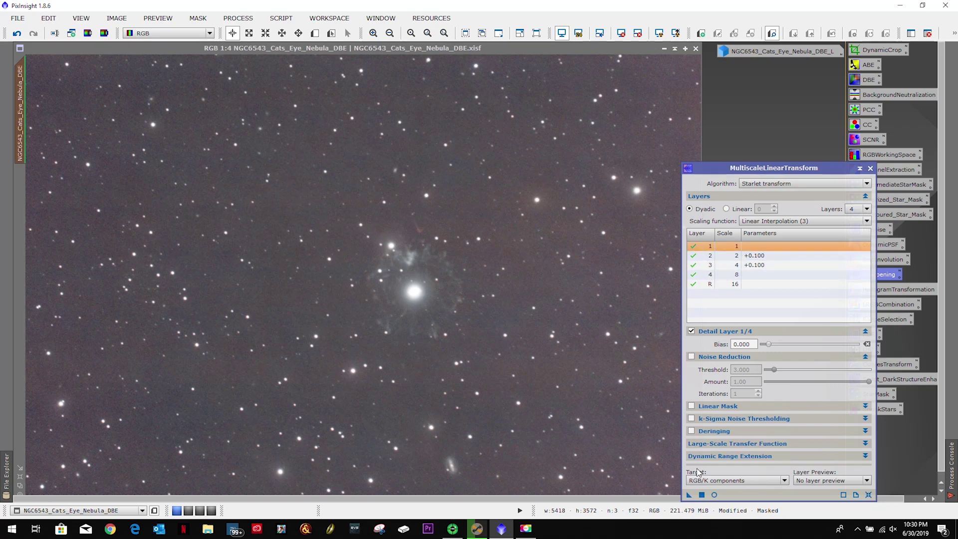
click(688, 495)
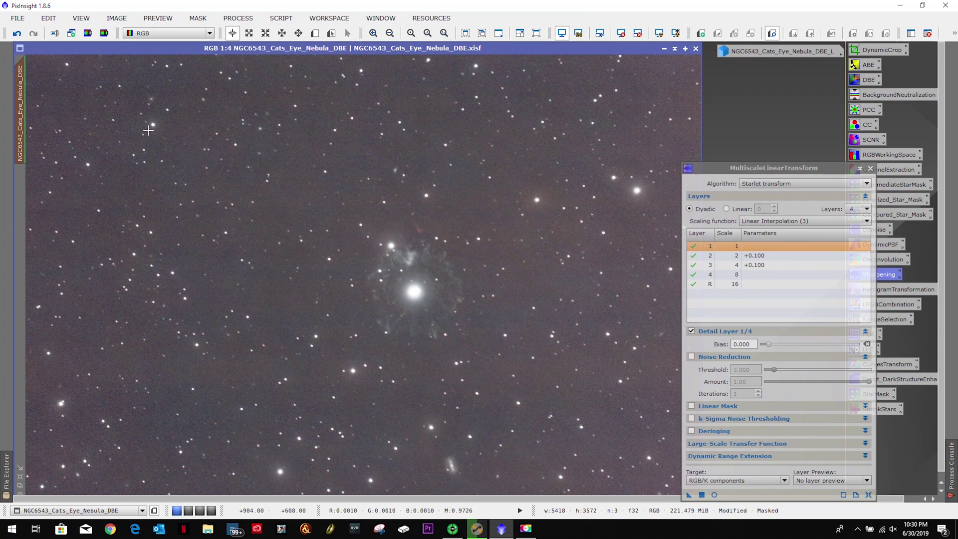
click(198, 18)
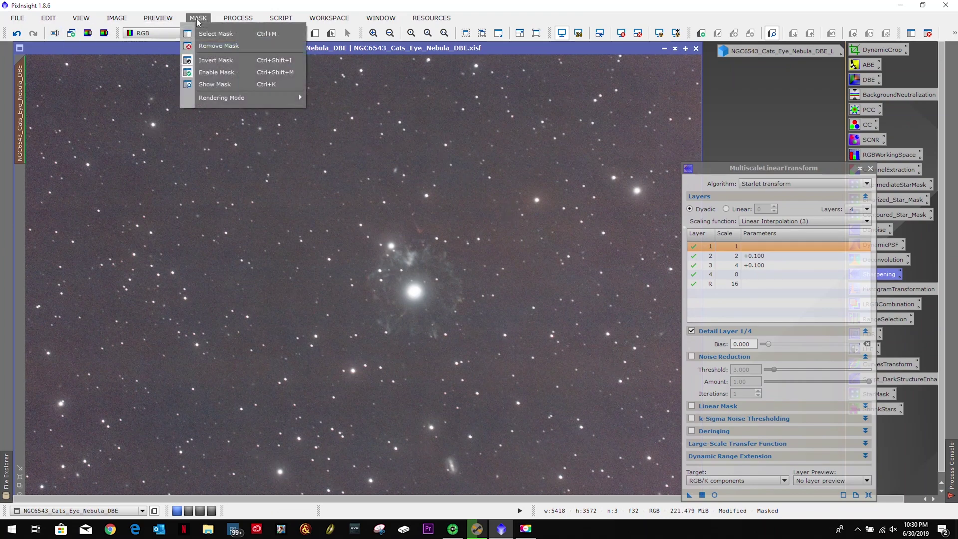
click(208, 46)
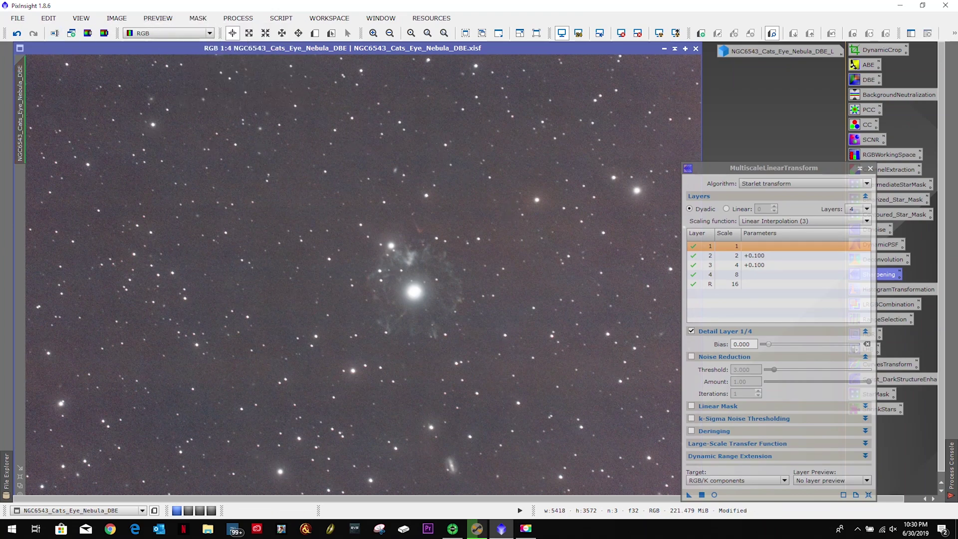
click(871, 169)
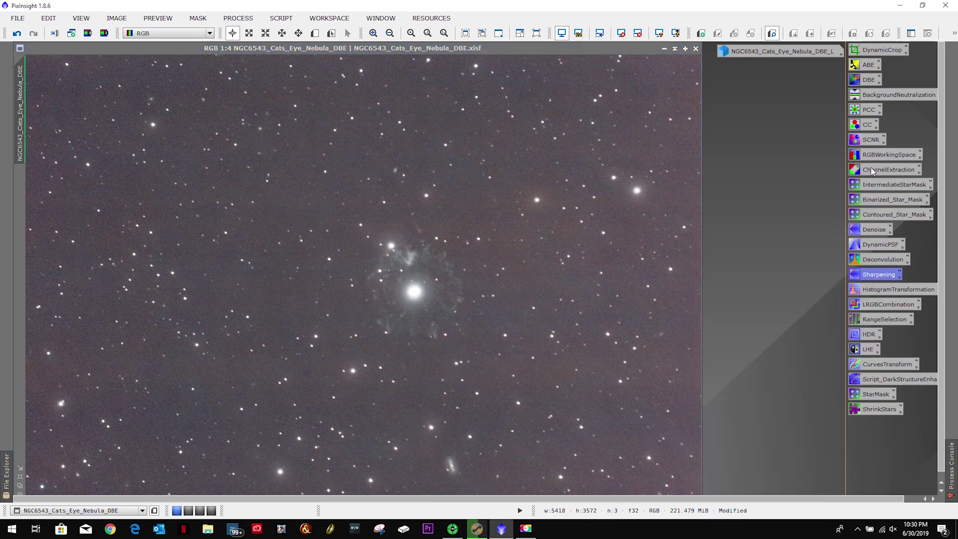
Live-preview a midtones stretch on the NGC6543_Cats_Eye_Nebula_DBE image and clear its screen stretch
double_click(885, 290)
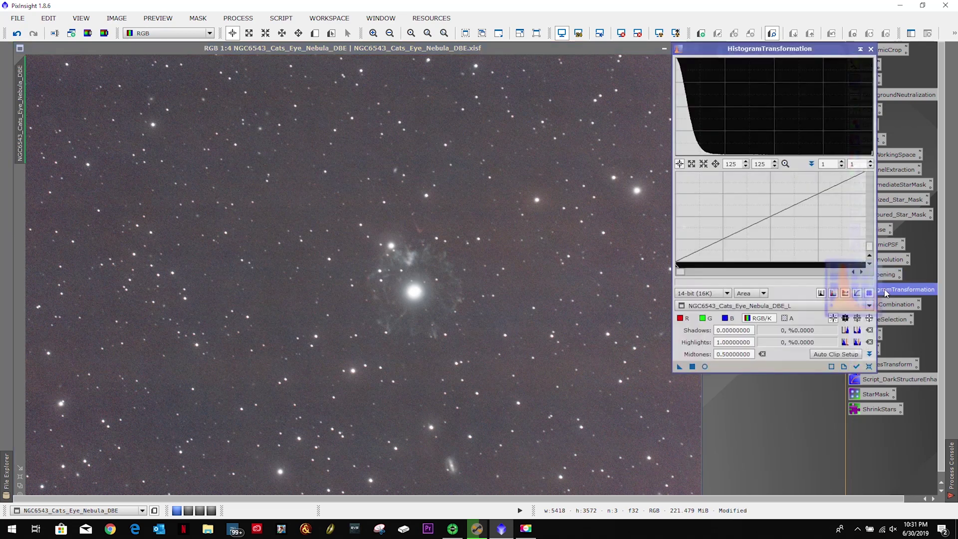
click(781, 307)
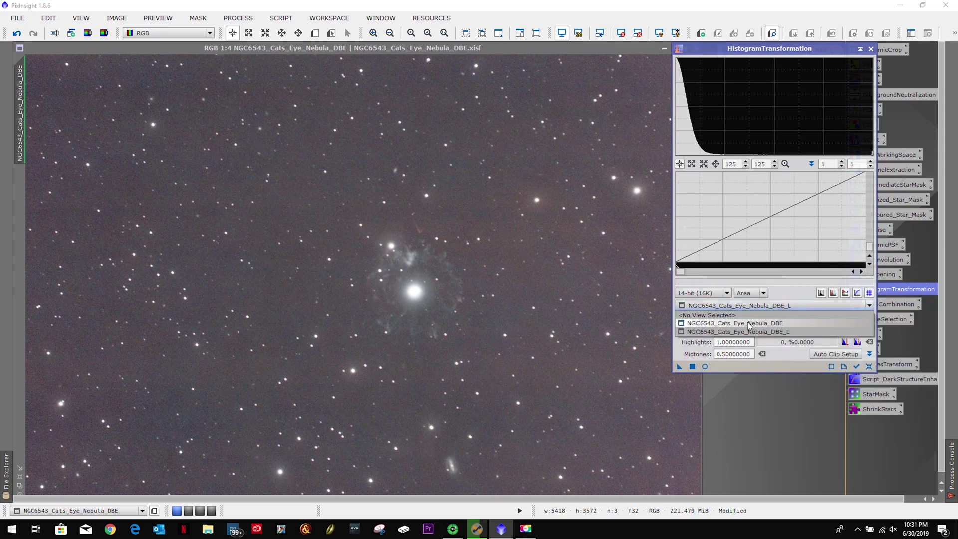
click(731, 323)
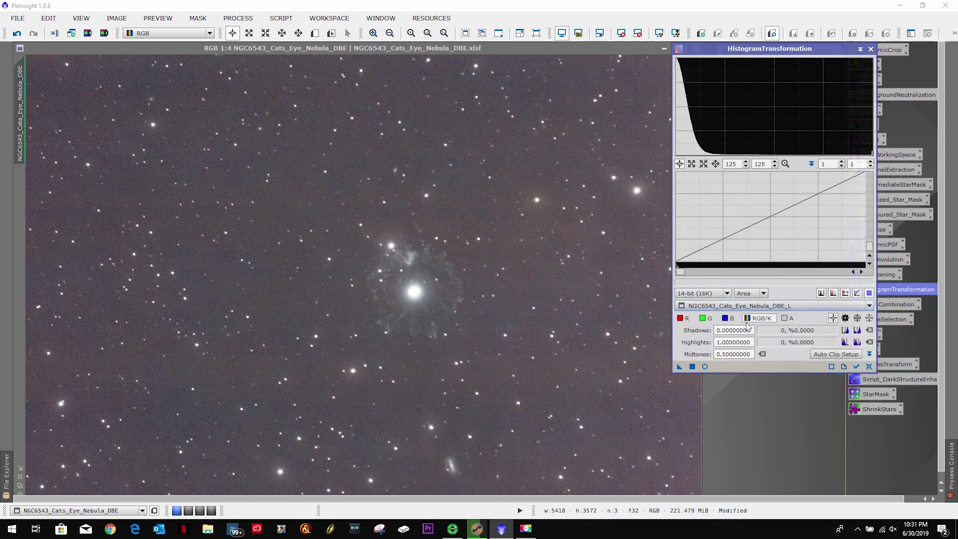
click(704, 368)
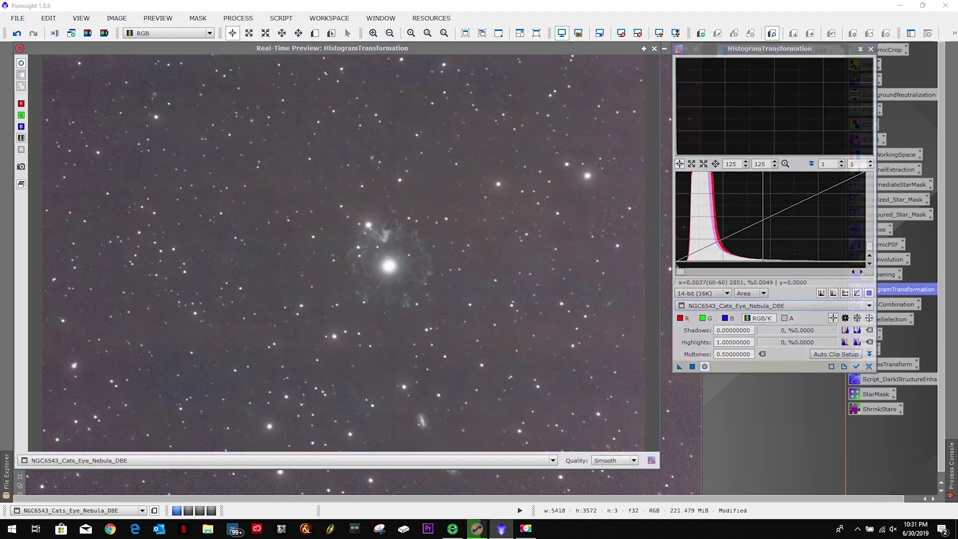
click(785, 164)
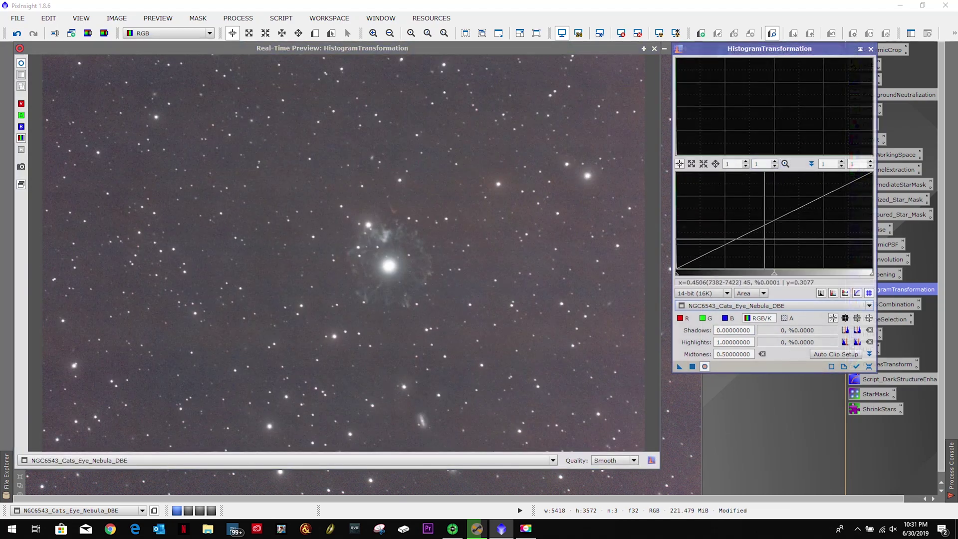
mouse_move(774, 275)
mouse_down()
mouse_move(690, 276)
mouse_move(734, 277)
mouse_up()
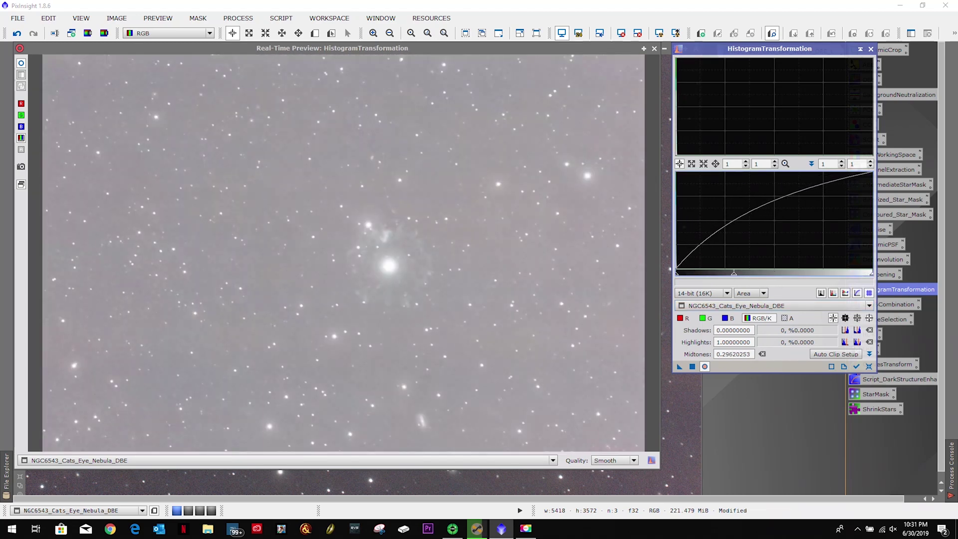
click(621, 34)
Fine-tune midtones and shadows in the preview, then reset the parameters and close HistogramTransformation
mouse_move(735, 275)
mouse_down()
mouse_move(680, 277)
mouse_move(690, 266)
mouse_up()
scroll(680, 270, up, 4)
scroll(696, 269, up, 5)
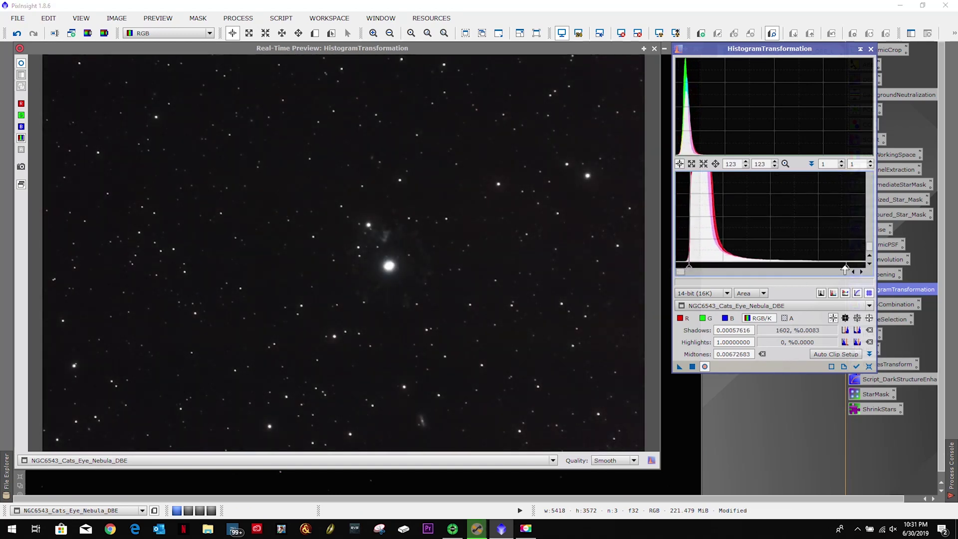
mouse_move(847, 269)
mouse_down()
mouse_move(733, 272)
mouse_move(757, 272)
mouse_up()
drag(690, 270, 688, 271)
mouse_move(757, 270)
mouse_down()
mouse_move(782, 269)
mouse_move(760, 278)
mouse_move(772, 280)
mouse_up()
click(869, 366)
click(786, 164)
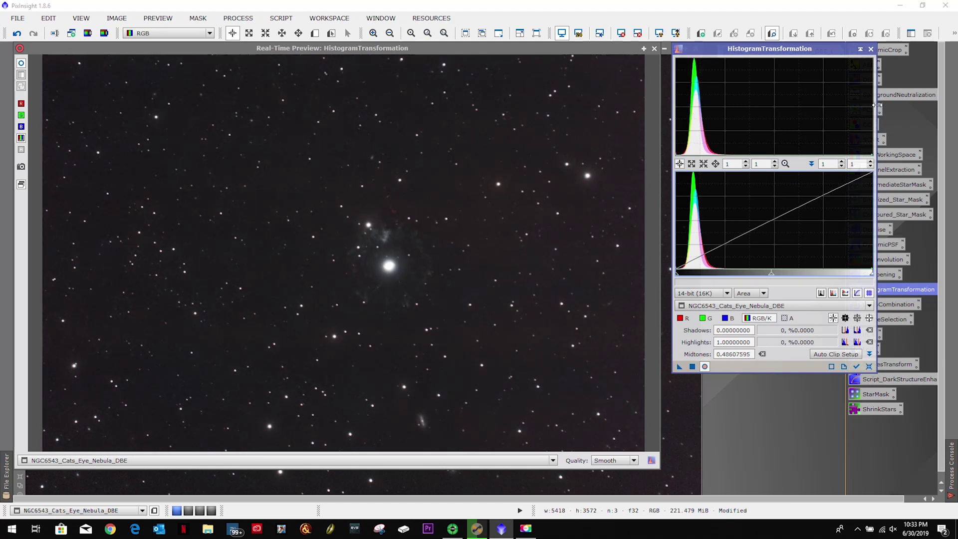
click(871, 50)
click(655, 48)
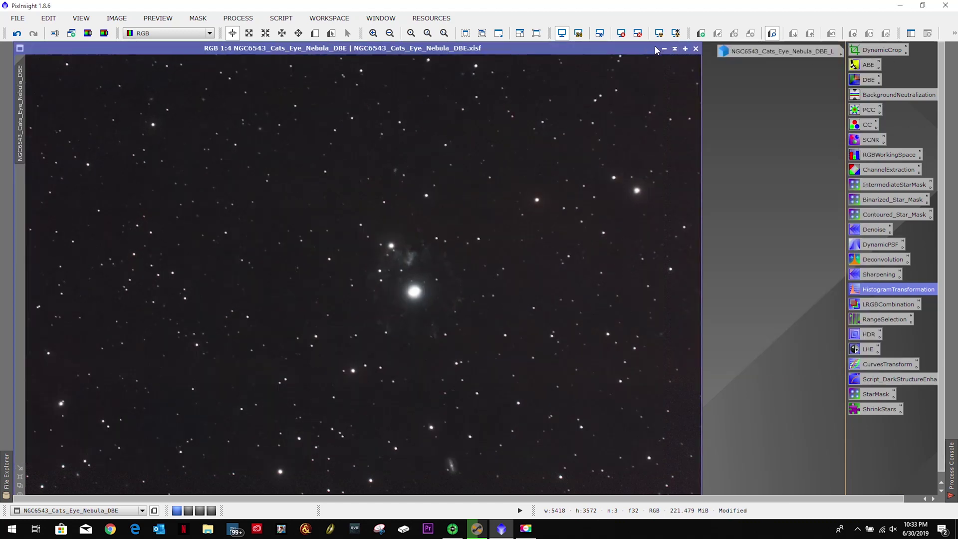
double_click(900, 306)
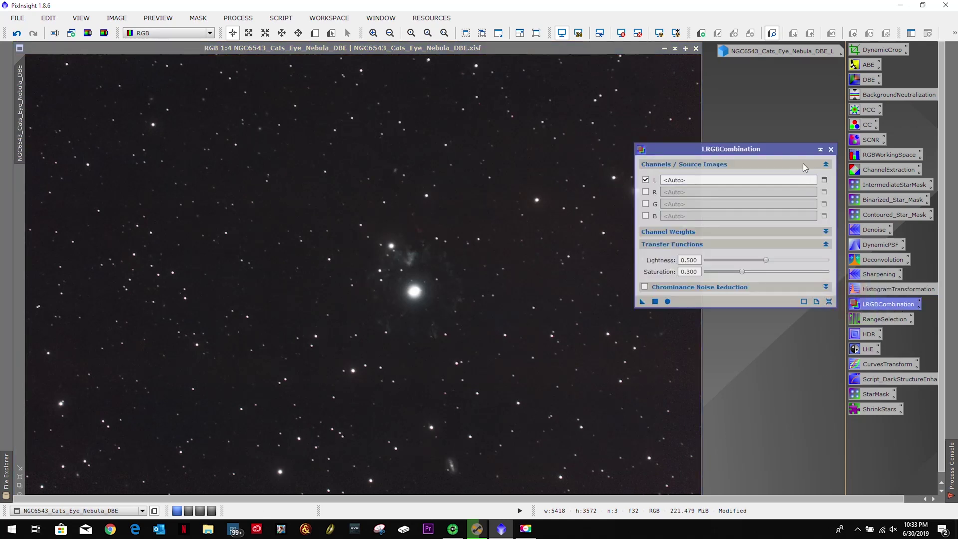
click(831, 150)
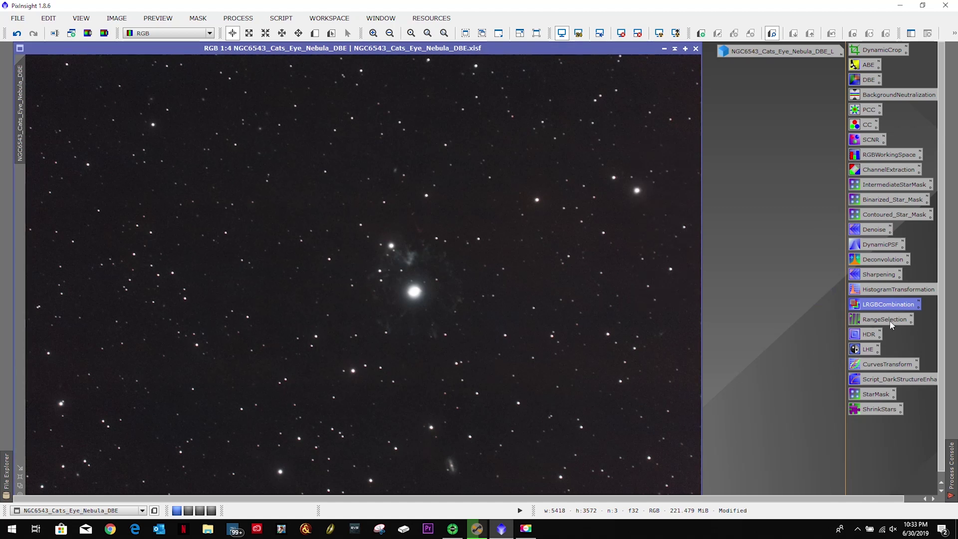
double_click(880, 307)
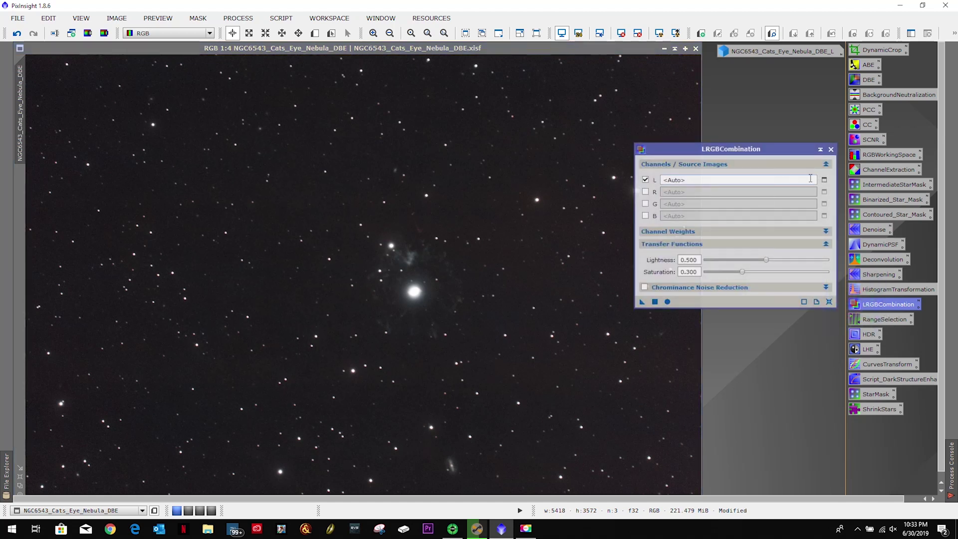
click(825, 180)
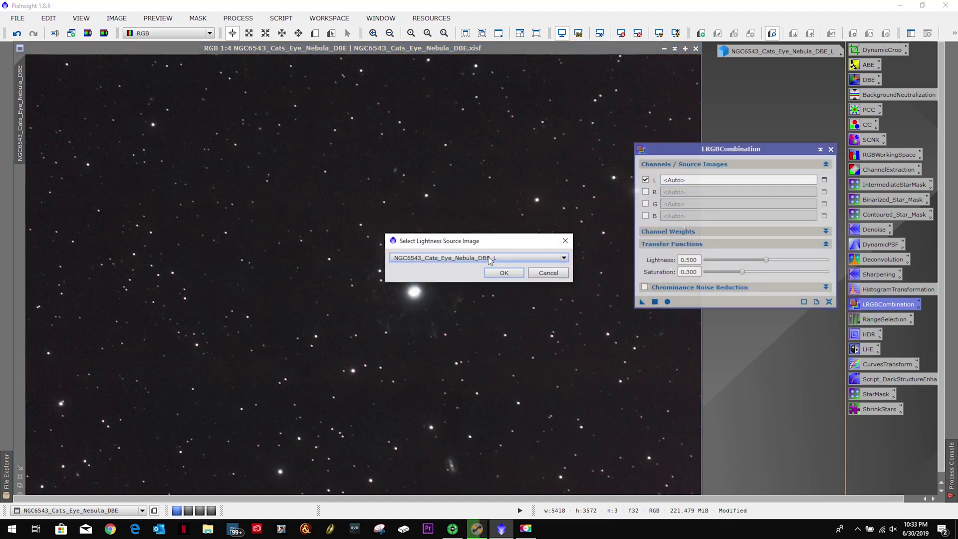
click(504, 272)
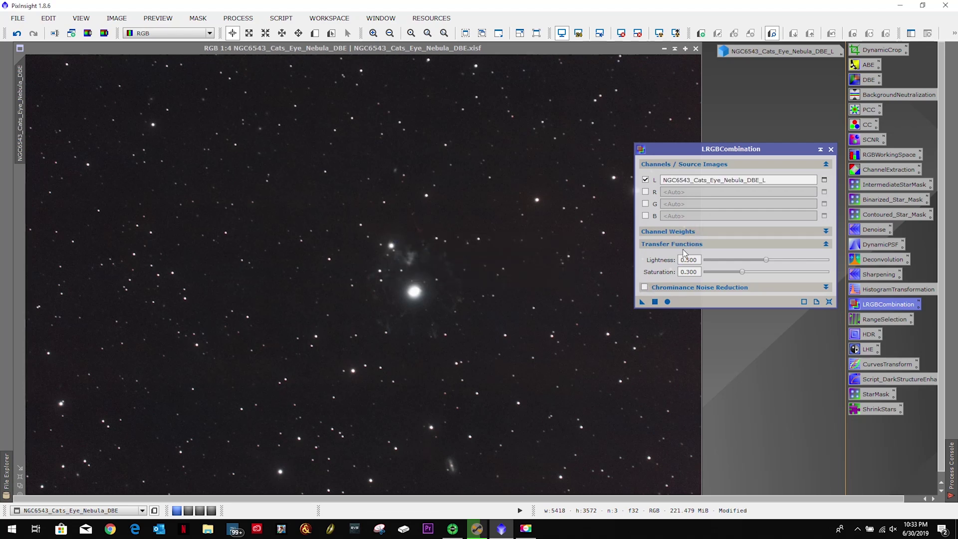
click(667, 302)
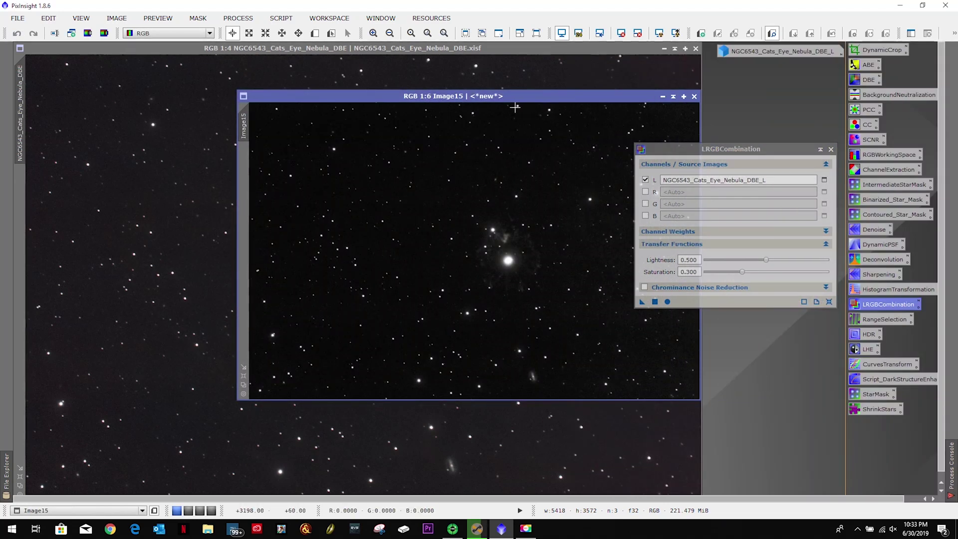
click(695, 96)
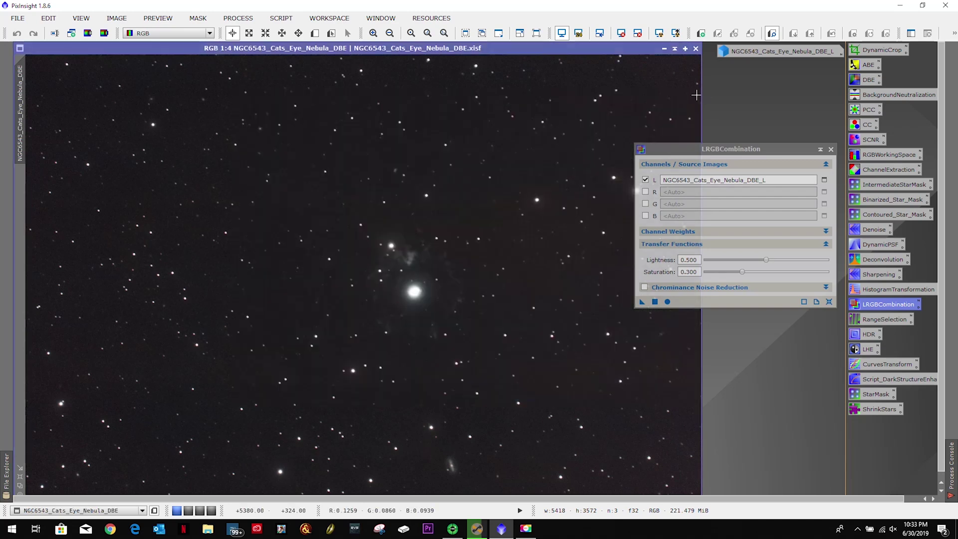
click(831, 149)
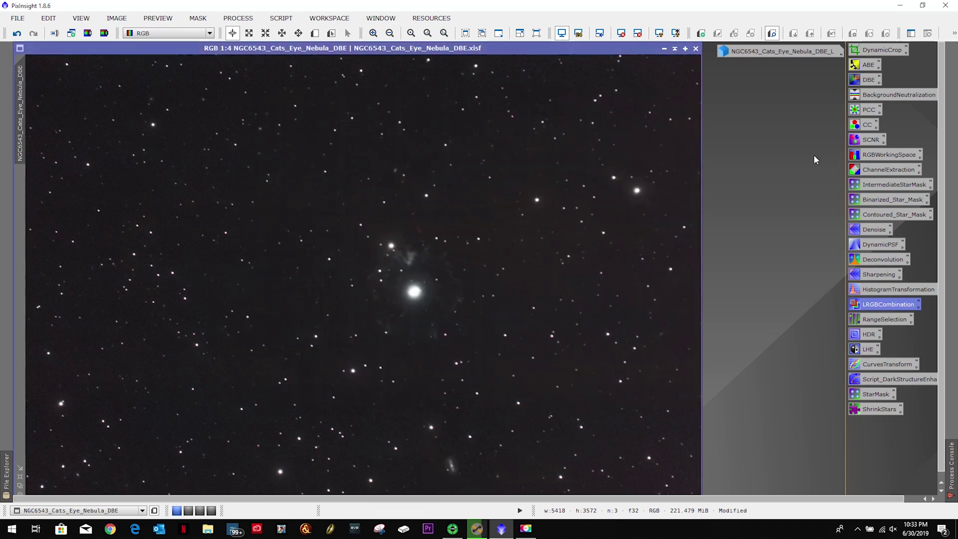
Live-preview RangeSelection, trying lower limits 0.42 and 0.24, and generate a first range_mask
double_click(881, 321)
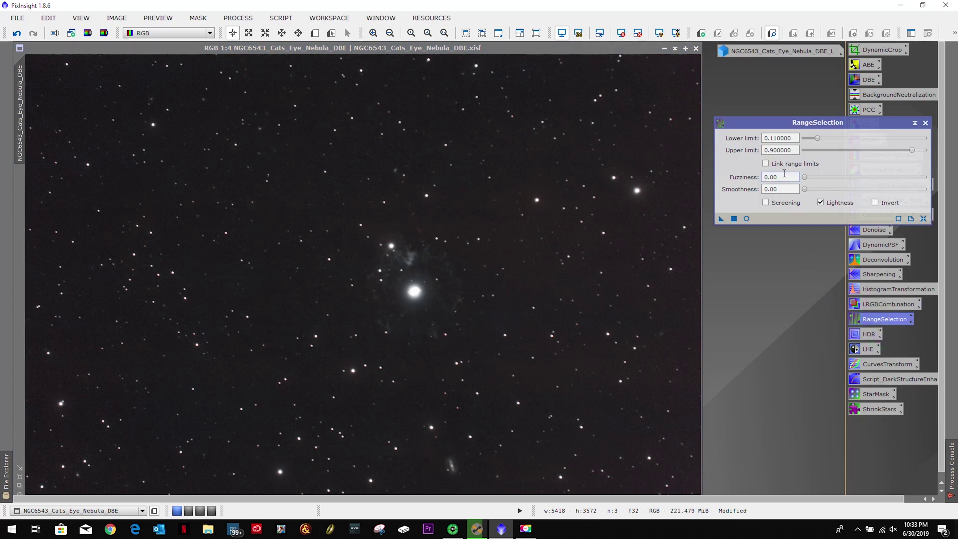
click(747, 219)
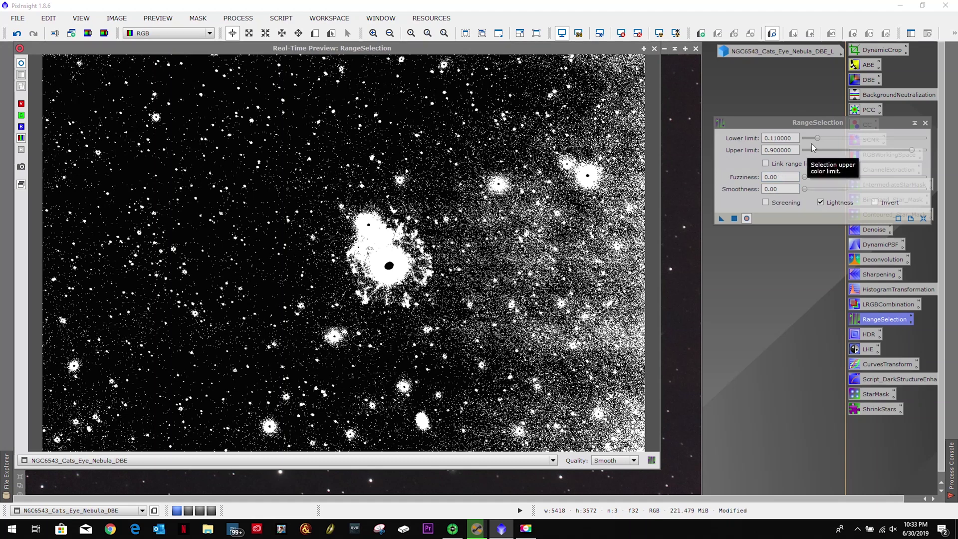
mouse_move(819, 138)
mouse_down()
mouse_move(856, 140)
mouse_move(833, 138)
mouse_up()
drag(912, 150, 926, 150)
click(735, 218)
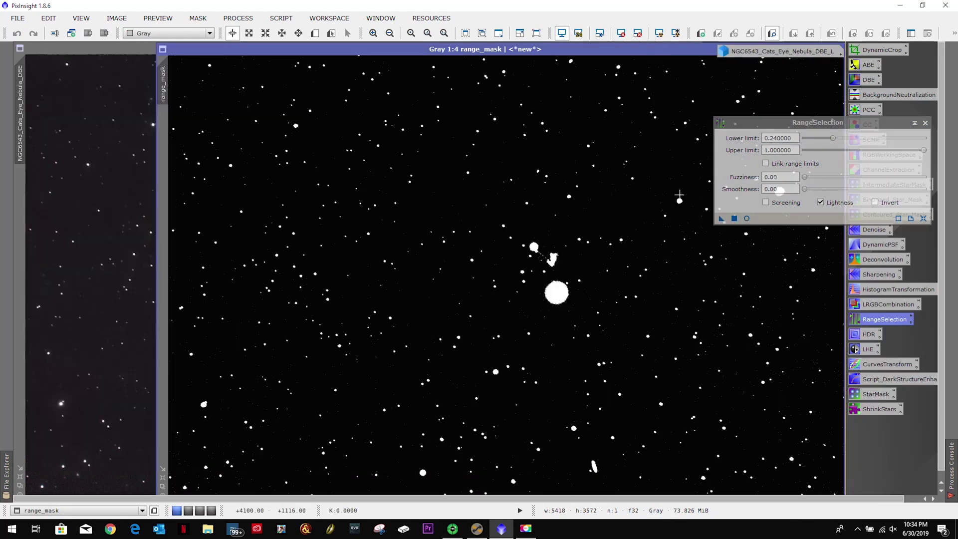
drag(547, 49, 404, 49)
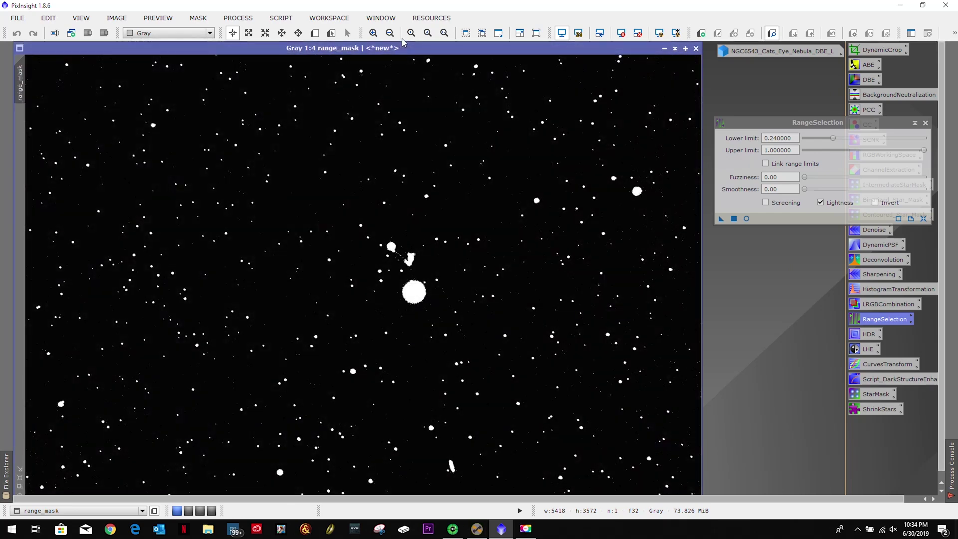
Regenerate range_mask with lower limit 0.55 and upper limit 1.0, and iconize it
click(747, 218)
drag(833, 138, 872, 139)
click(734, 218)
click(665, 48)
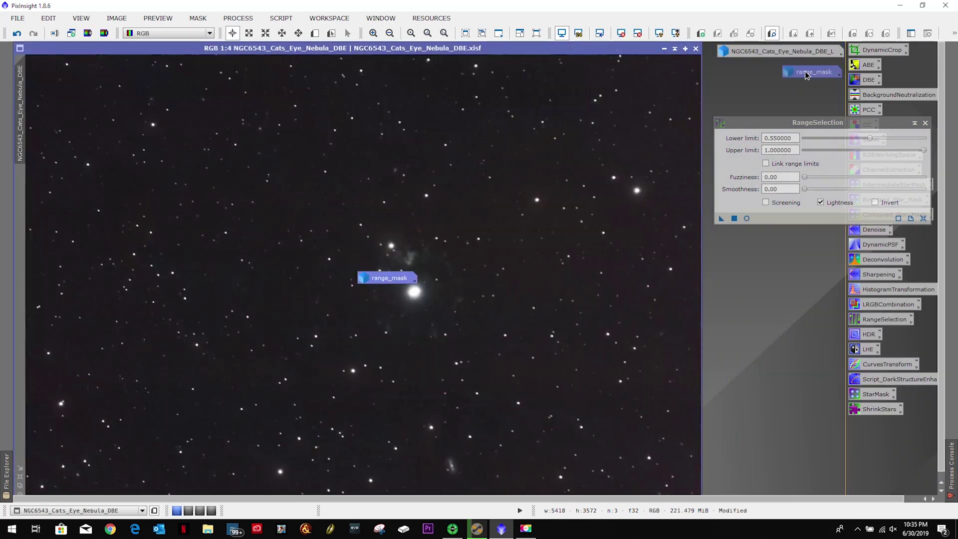
click(925, 123)
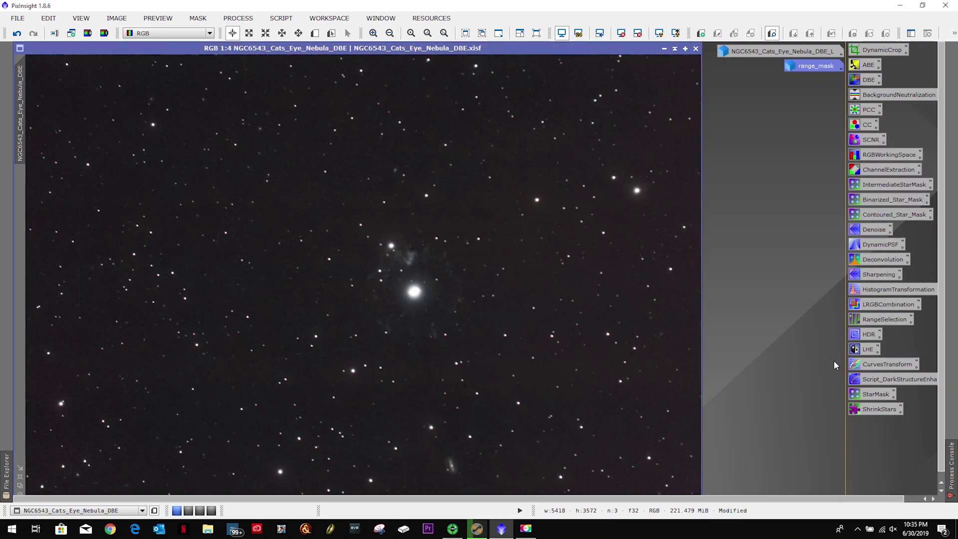
Mask the colour image with the NGC6543_Cats_Eye_Nebula_DBE_L luminance image
double_click(869, 335)
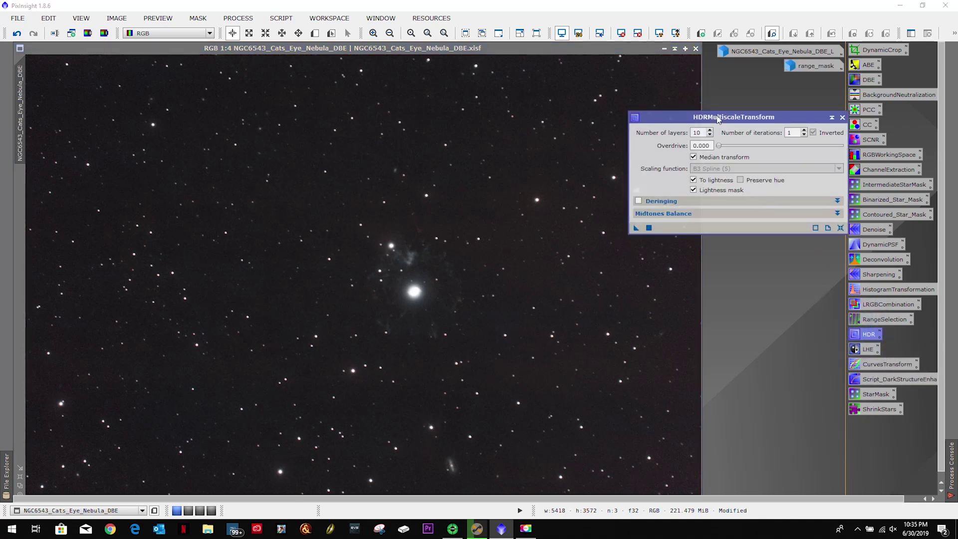
drag(711, 124, 796, 90)
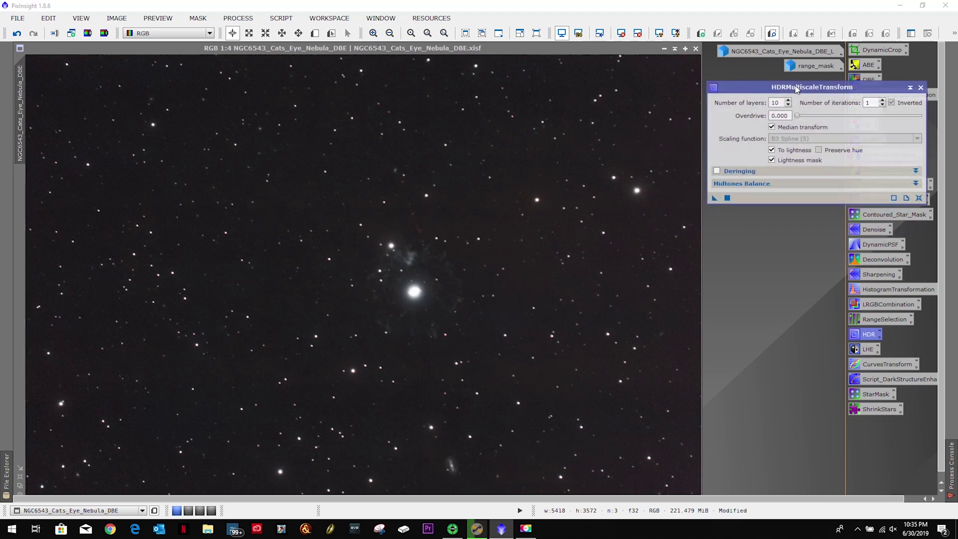
double_click(787, 50)
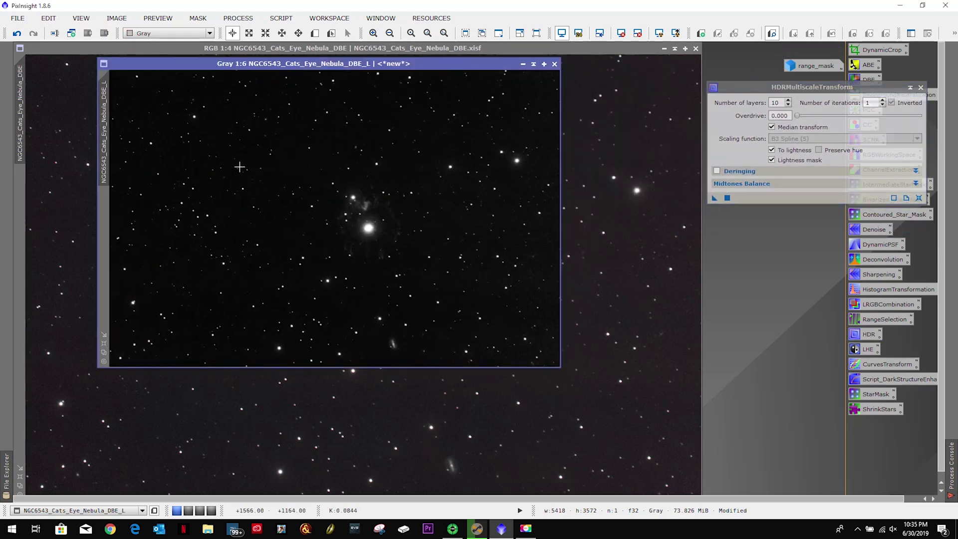
drag(98, 168, 20, 263)
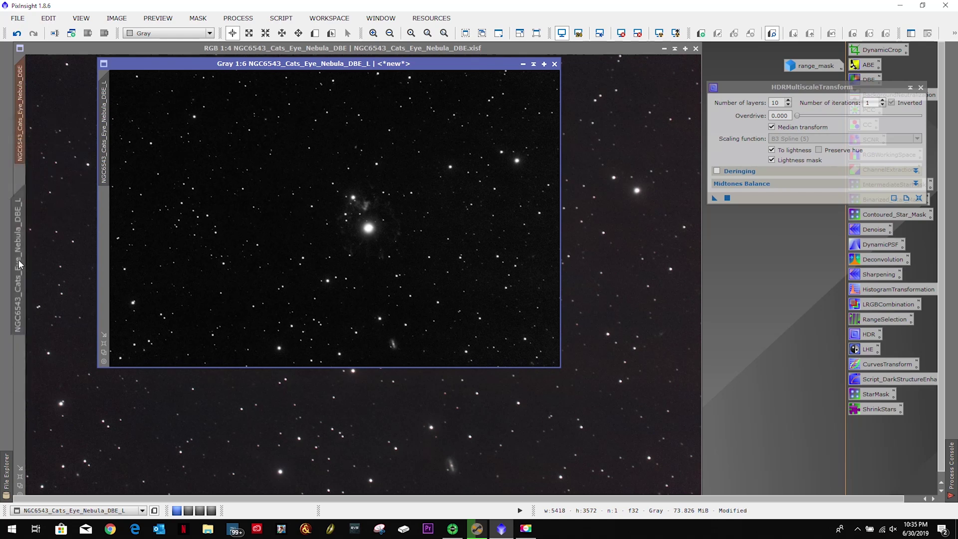
click(523, 64)
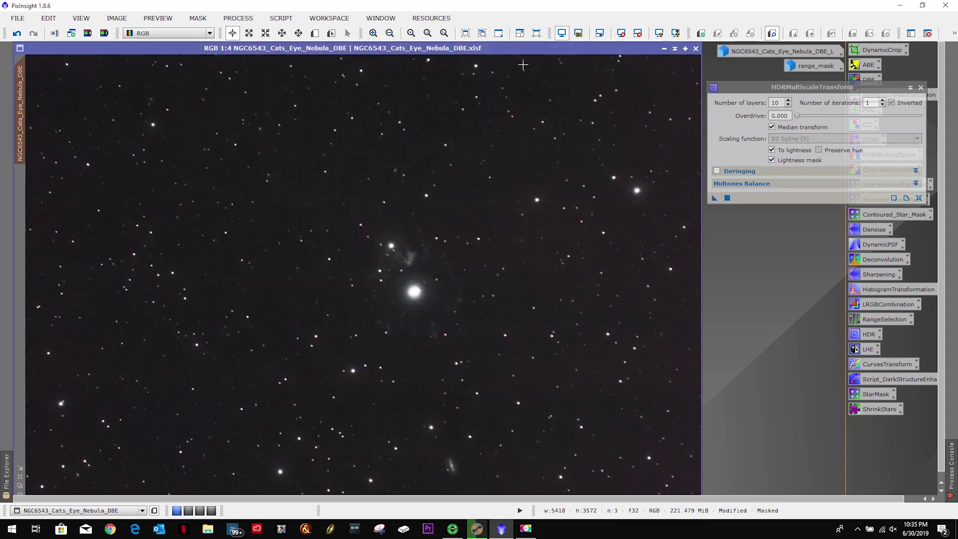
Toggle the mask overlay and inversion, leaving it hidden and protecting the background
click(198, 18)
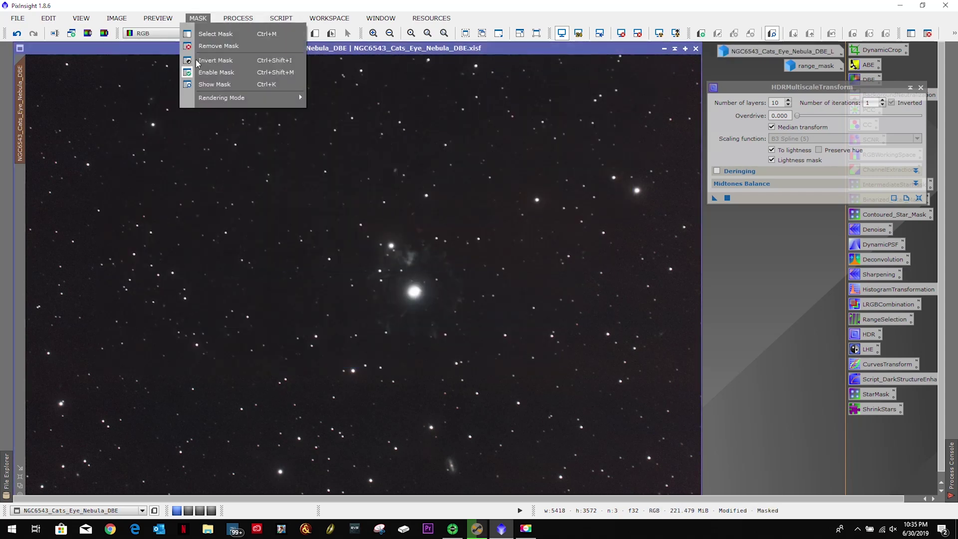
click(205, 84)
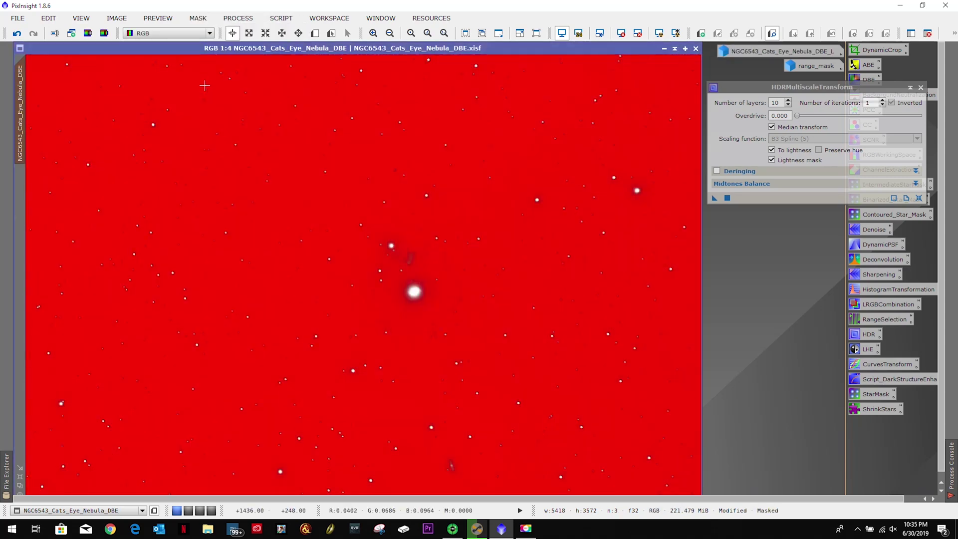
click(201, 19)
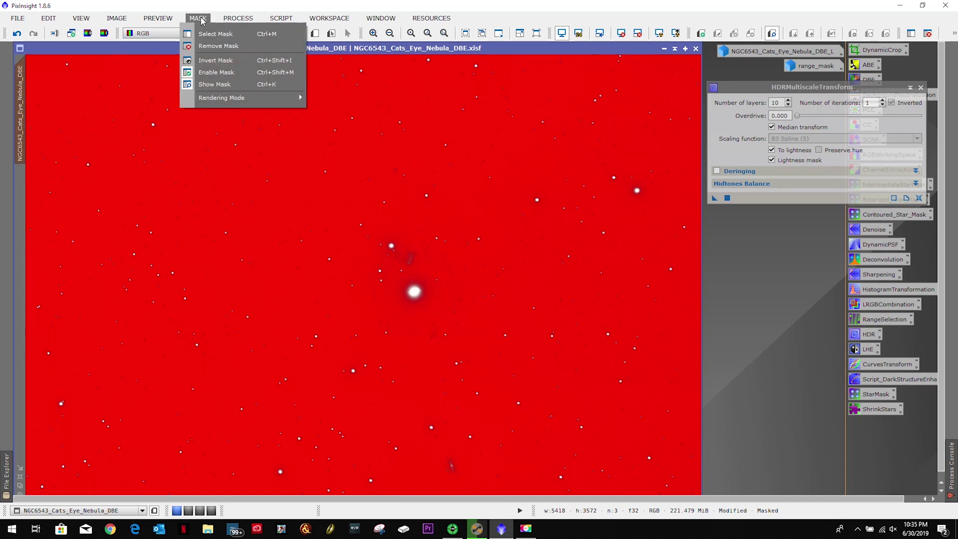
click(207, 60)
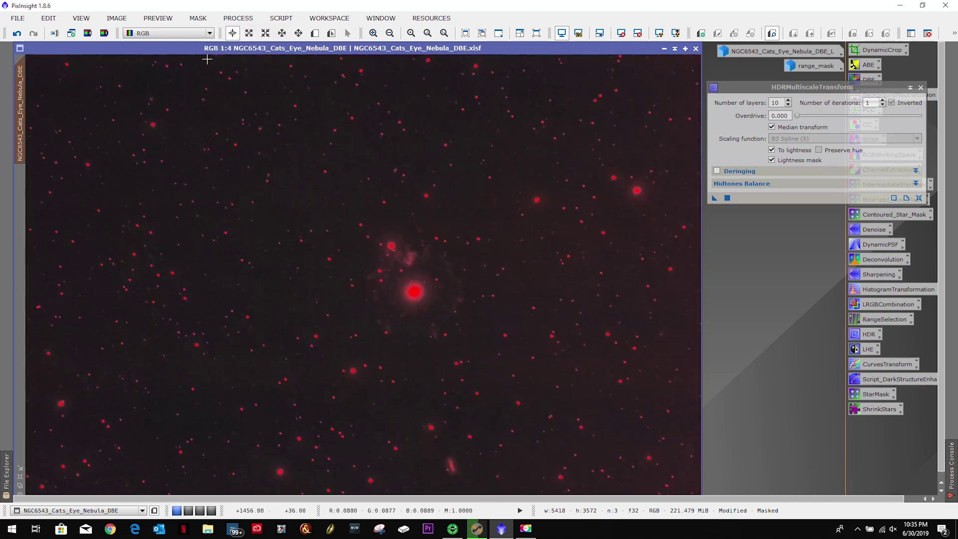
click(198, 18)
click(208, 83)
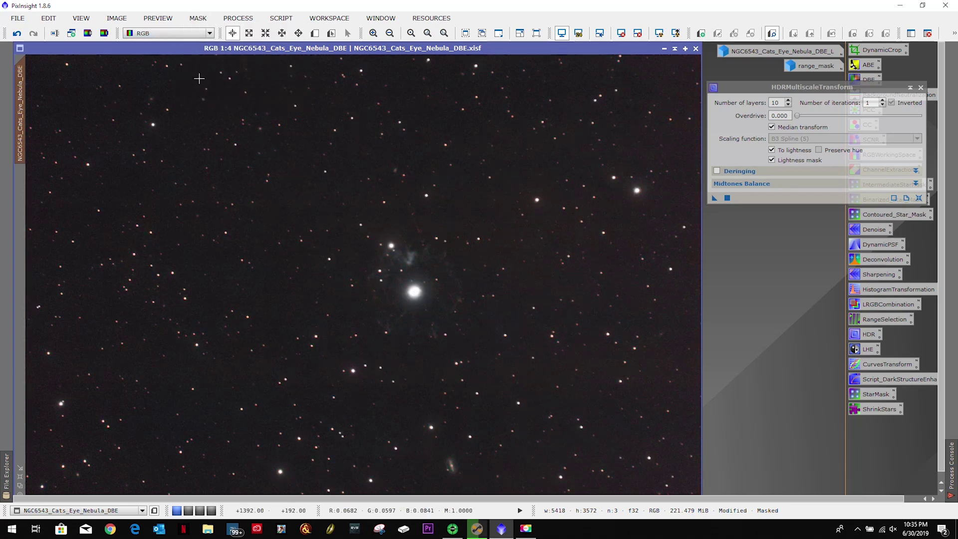
click(200, 19)
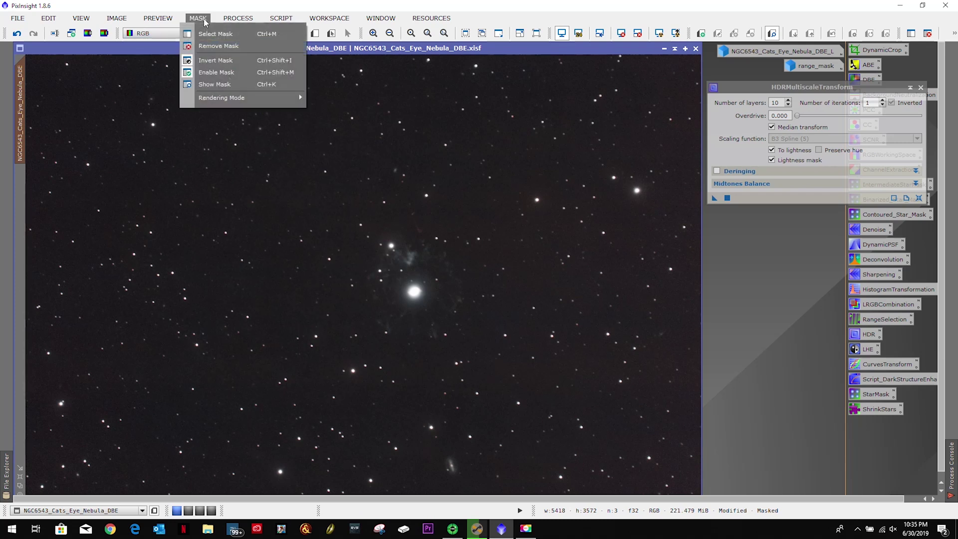
click(209, 61)
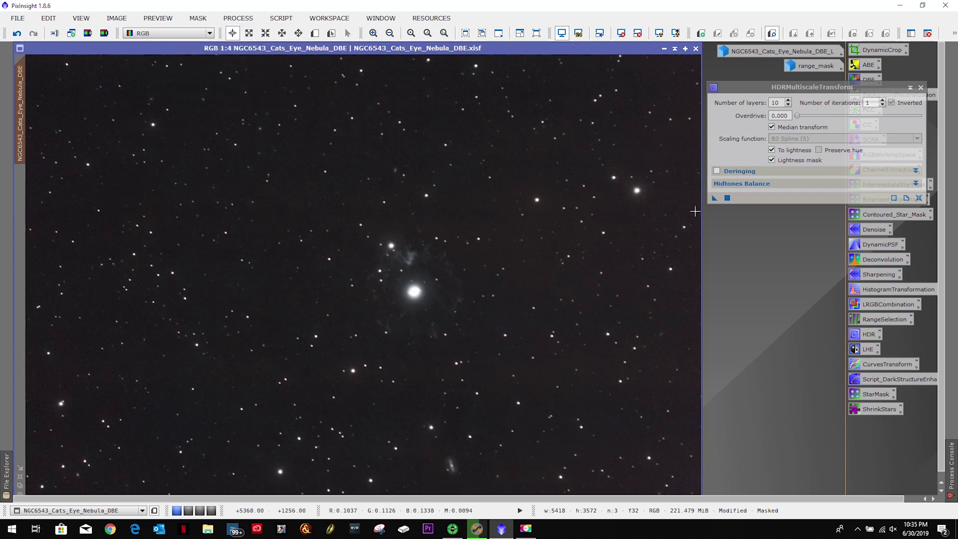
Apply the 10-layer HDRMultiscaleTransform and compare with undo/redo, ending undone
click(714, 197)
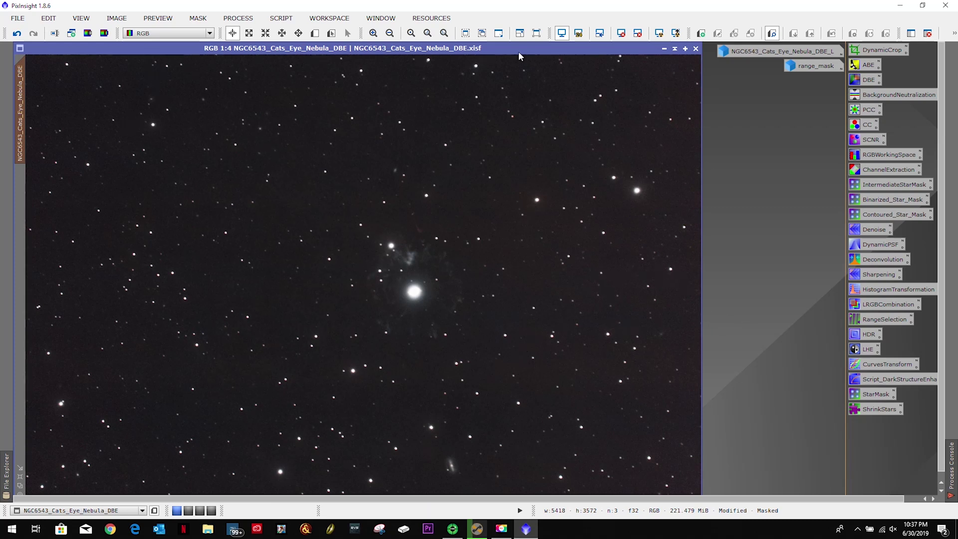
click(17, 34)
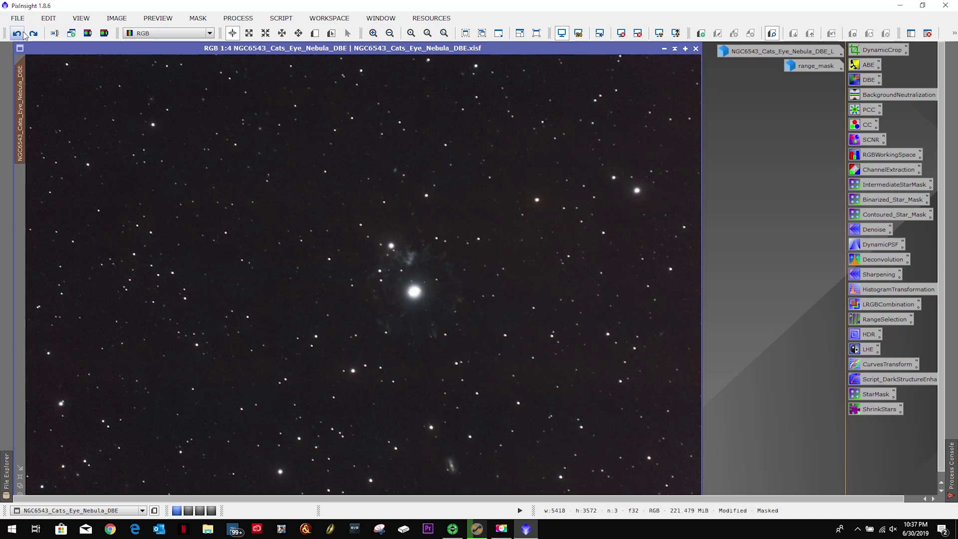
click(33, 34)
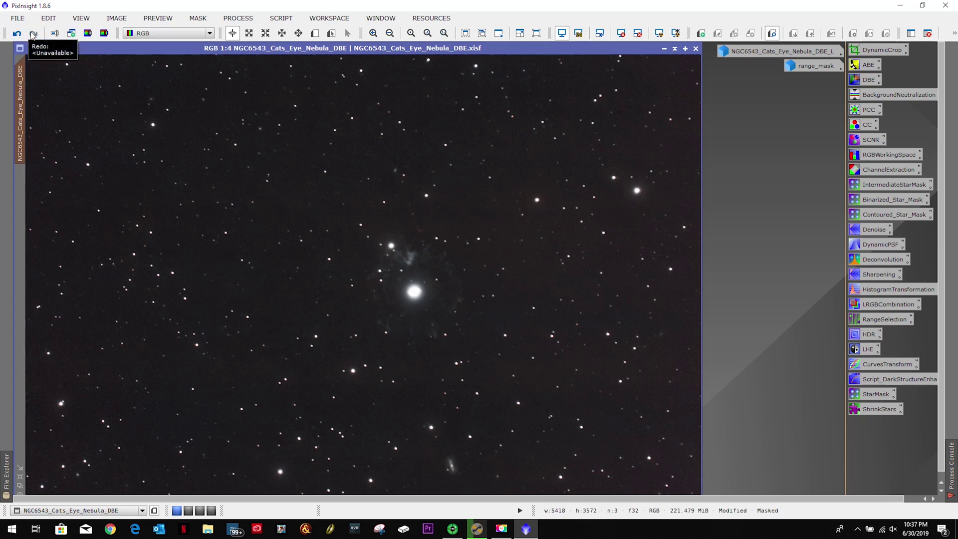
click(17, 34)
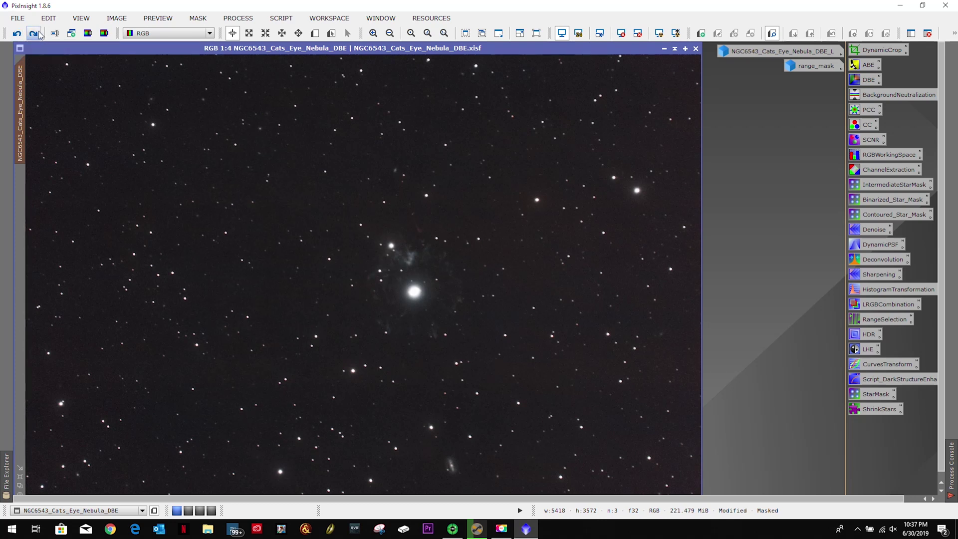
click(33, 34)
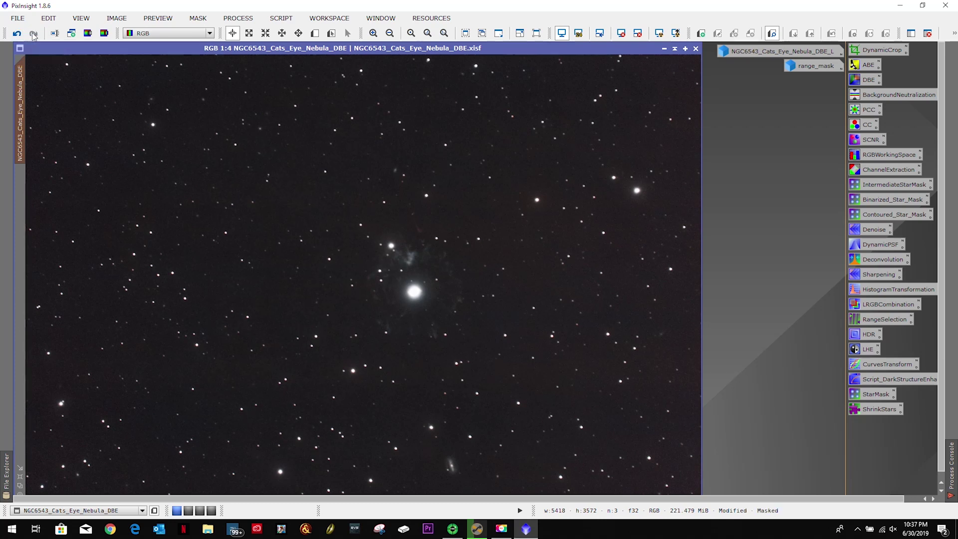
click(17, 34)
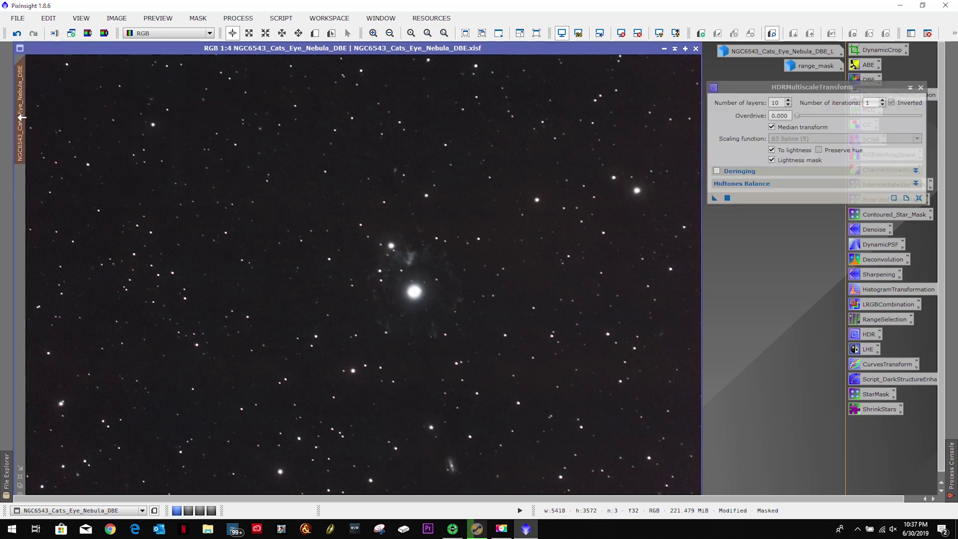
click(198, 19)
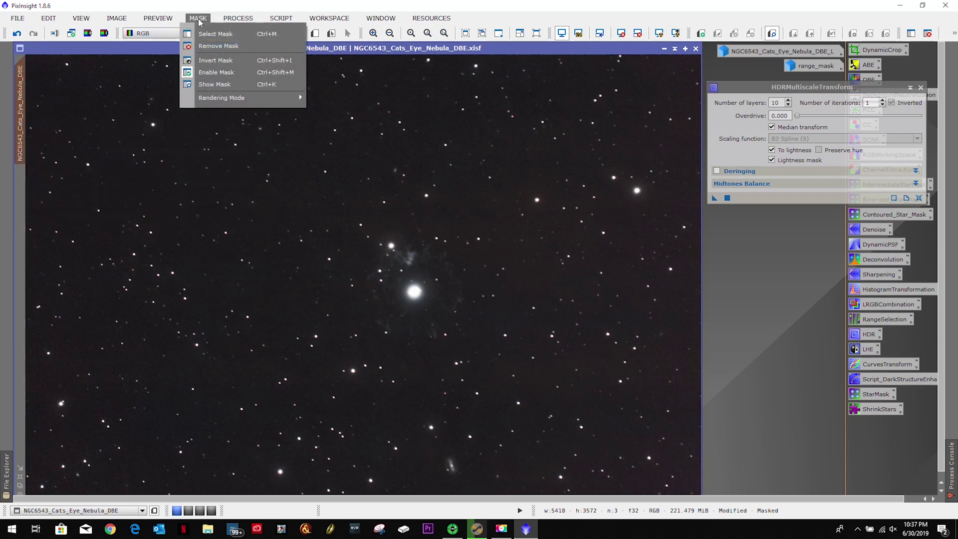
click(205, 46)
click(17, 34)
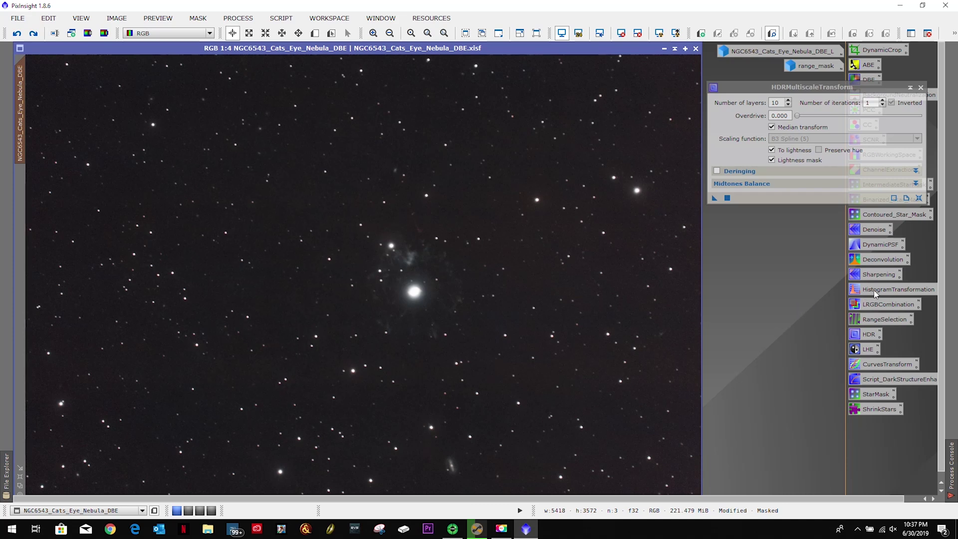
click(105, 33)
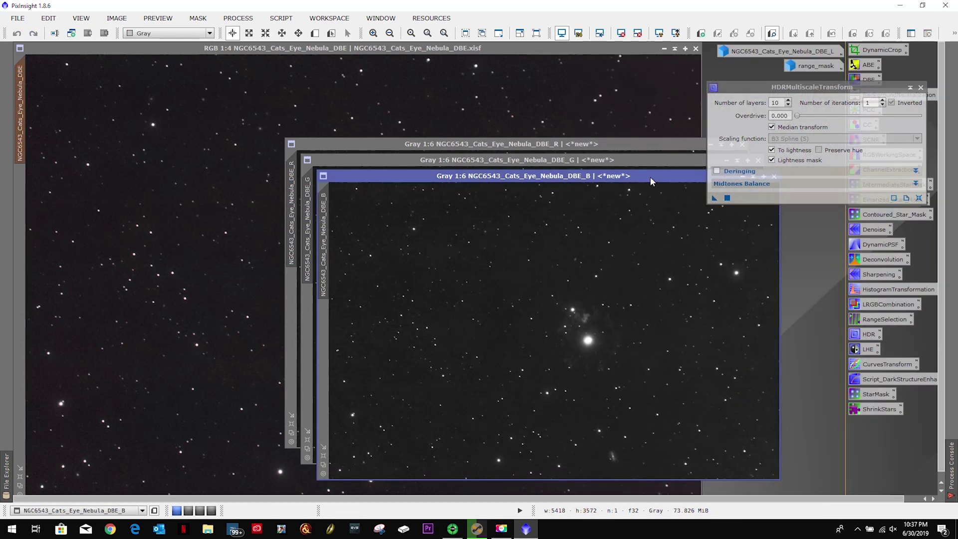
drag(651, 177, 513, 178)
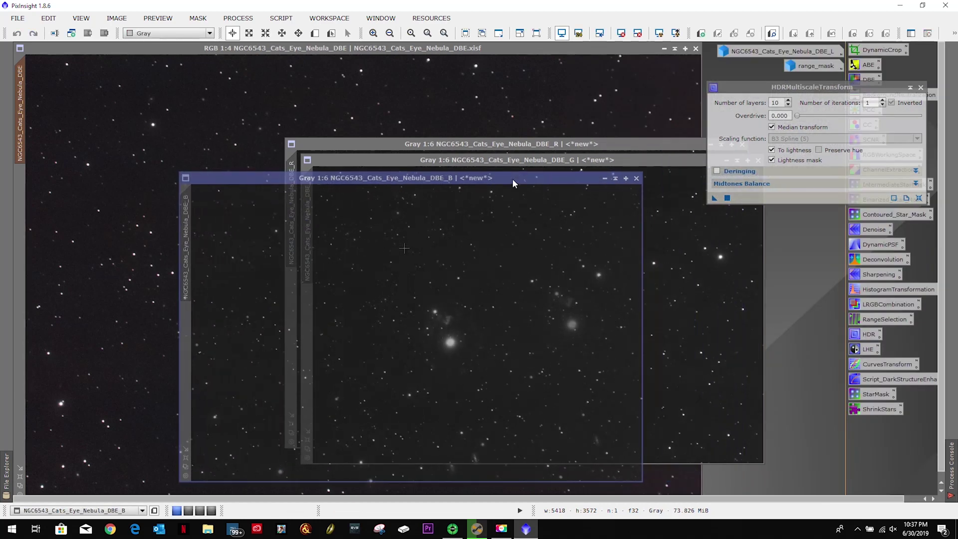
click(637, 178)
drag(570, 165, 429, 172)
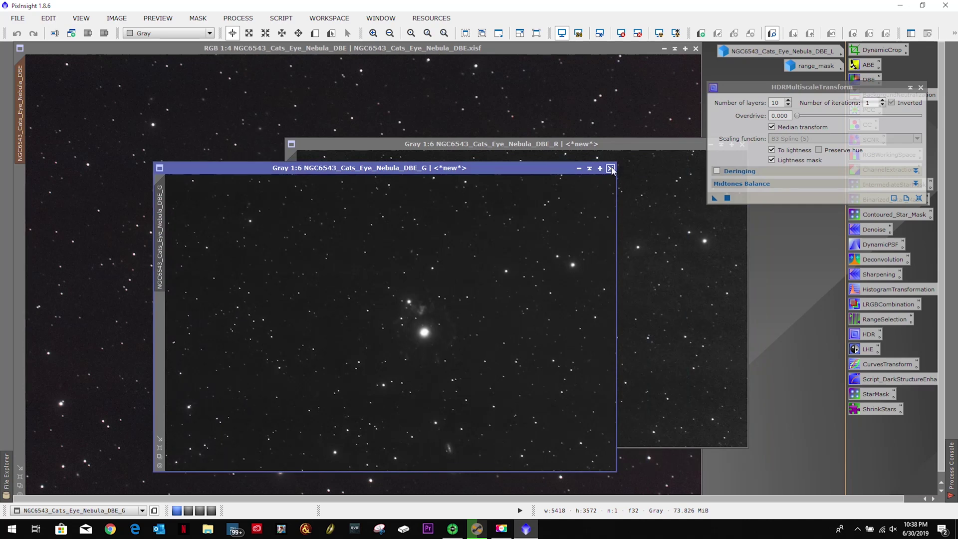
click(611, 169)
drag(636, 146, 545, 143)
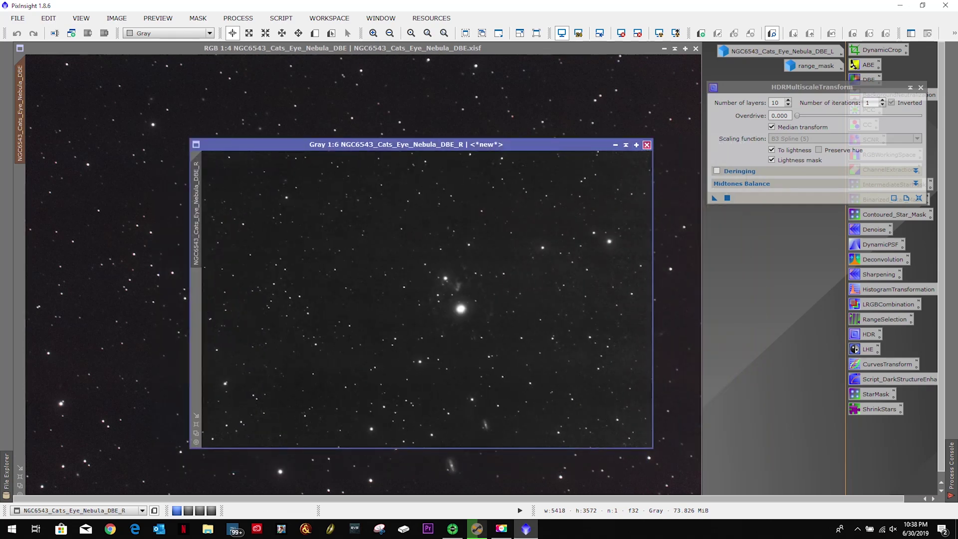
click(647, 144)
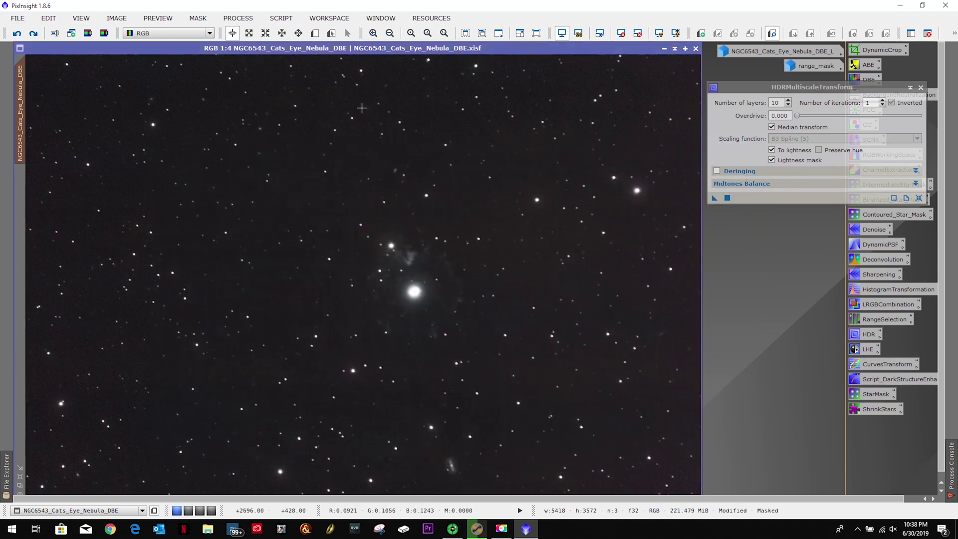
click(88, 33)
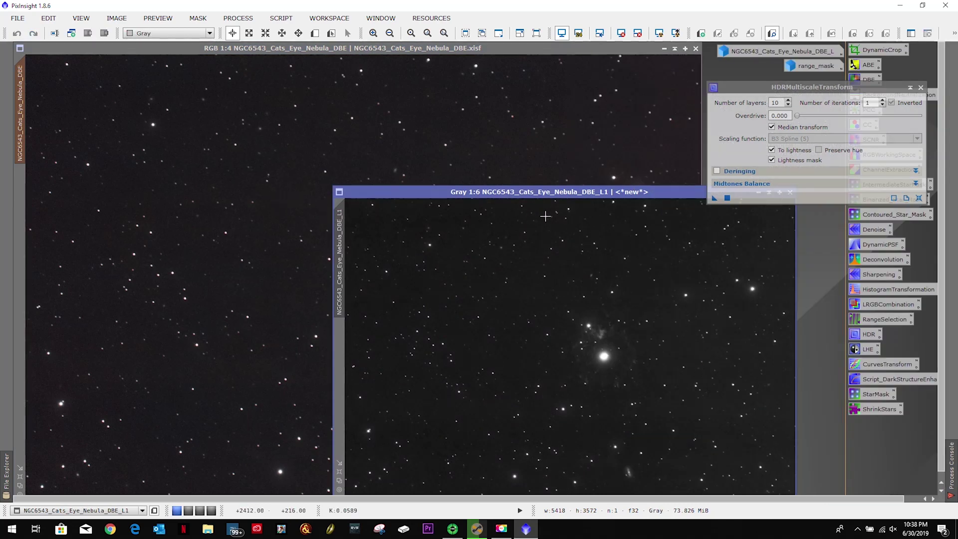
drag(560, 193, 348, 86)
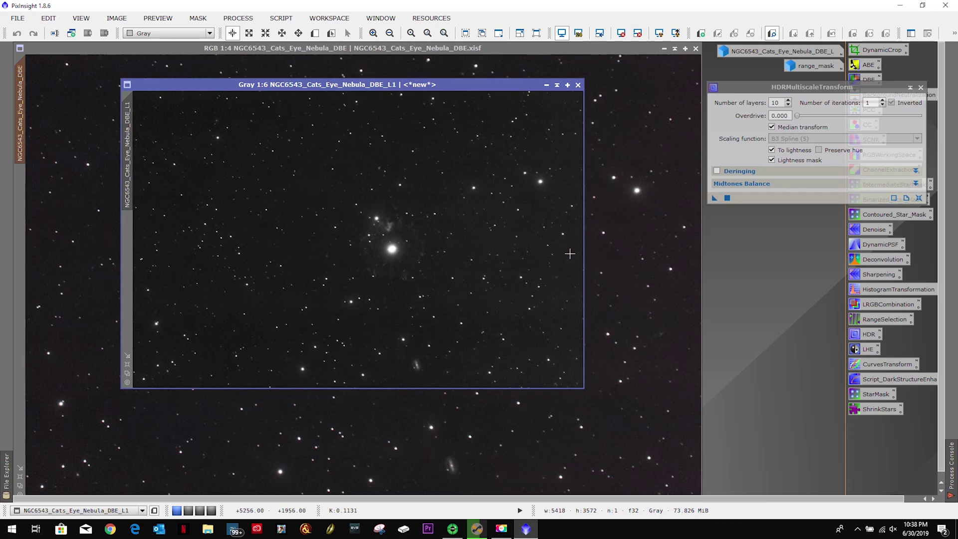
Apply HDRMultiscaleTransform to compress the nebula core, comparing before and after
click(578, 85)
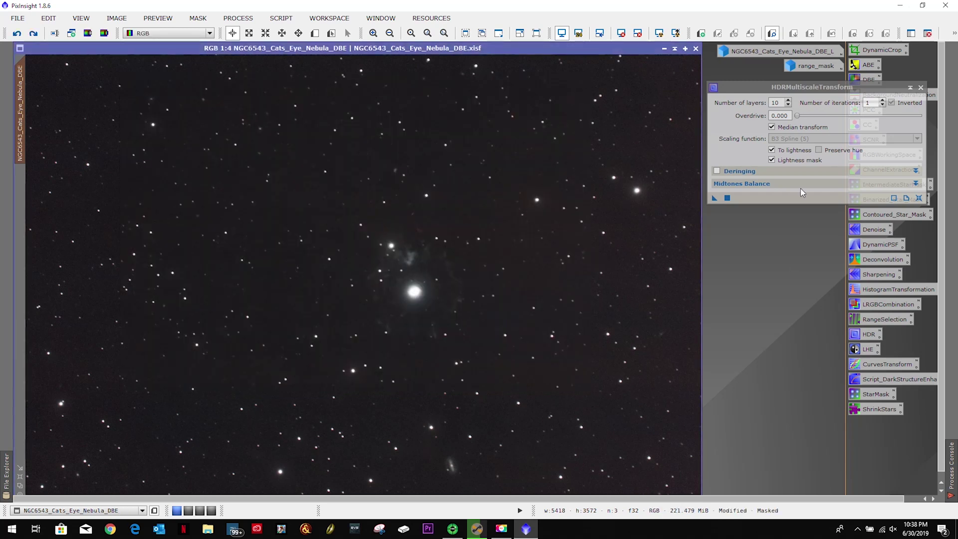
click(715, 198)
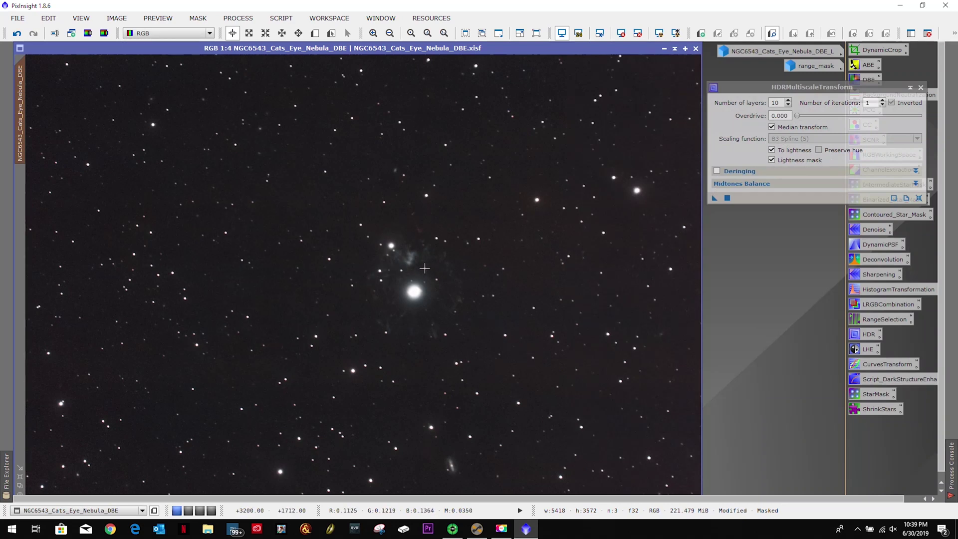
click(17, 34)
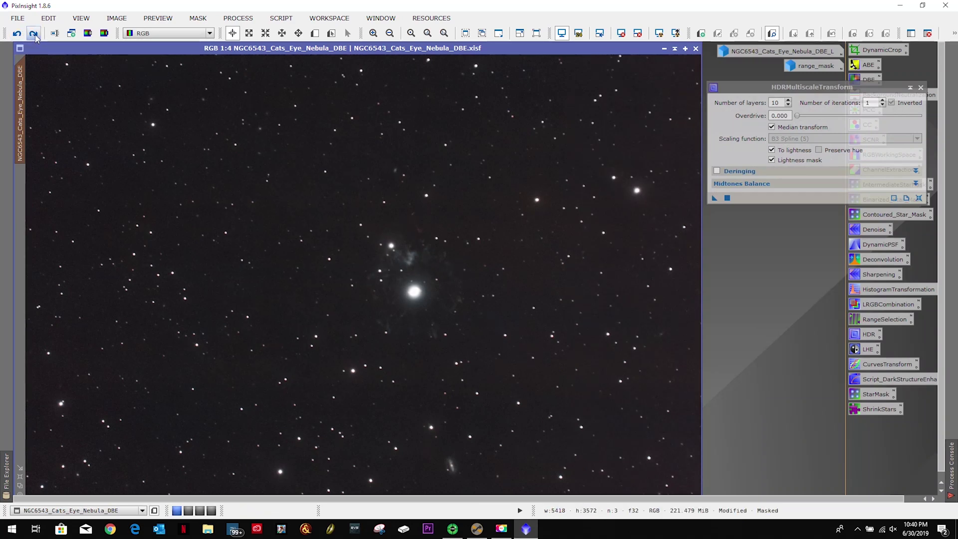
click(35, 36)
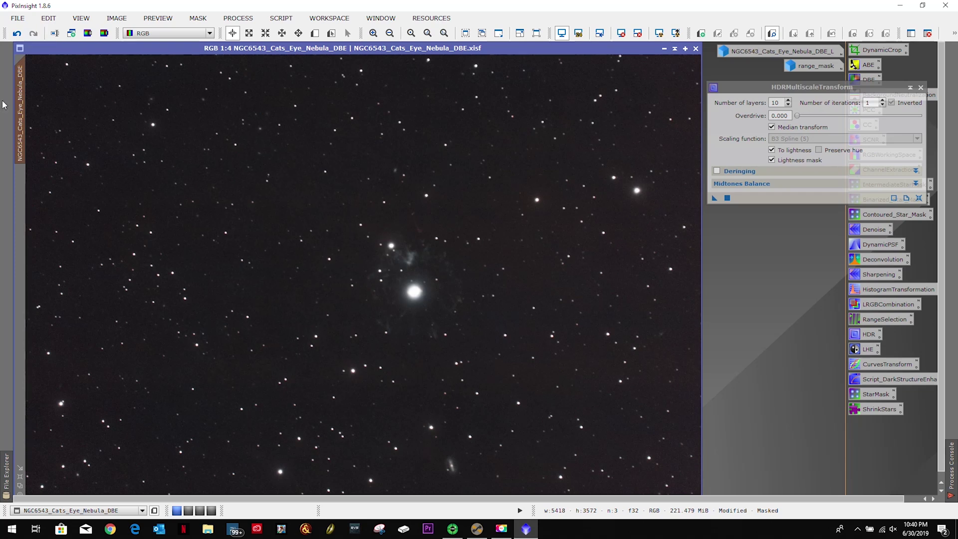
Remove the mask from the colour DBE image and close HDRMultiscaleTransform
click(198, 19)
click(218, 46)
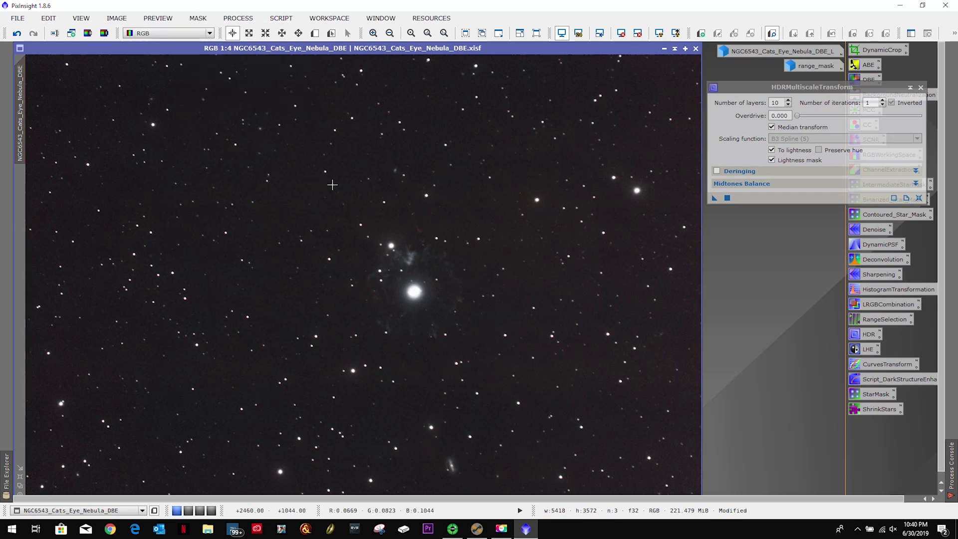
click(921, 88)
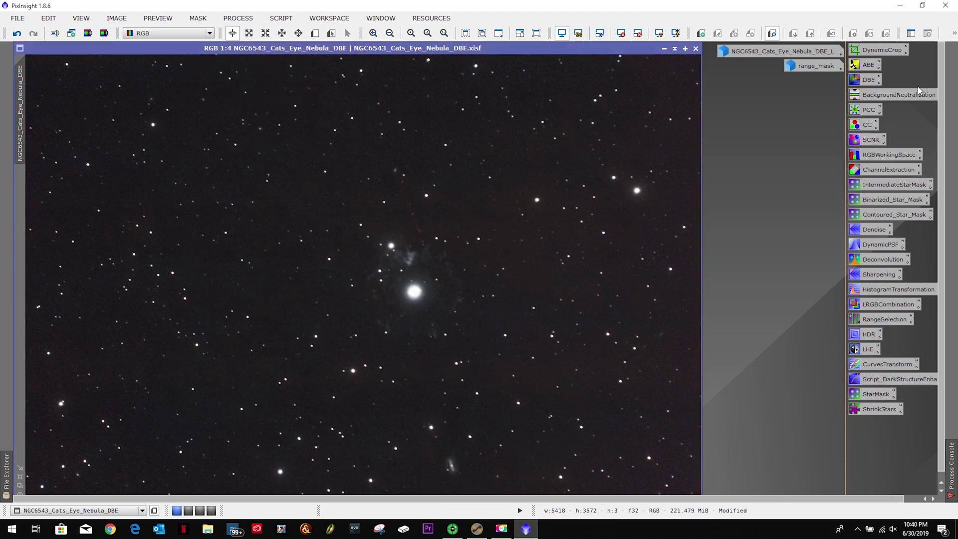
Apply LocalHistogramEqualization (radius 256, contrast limit 1.4, amount 0.5) to the colour DBE image
double_click(868, 349)
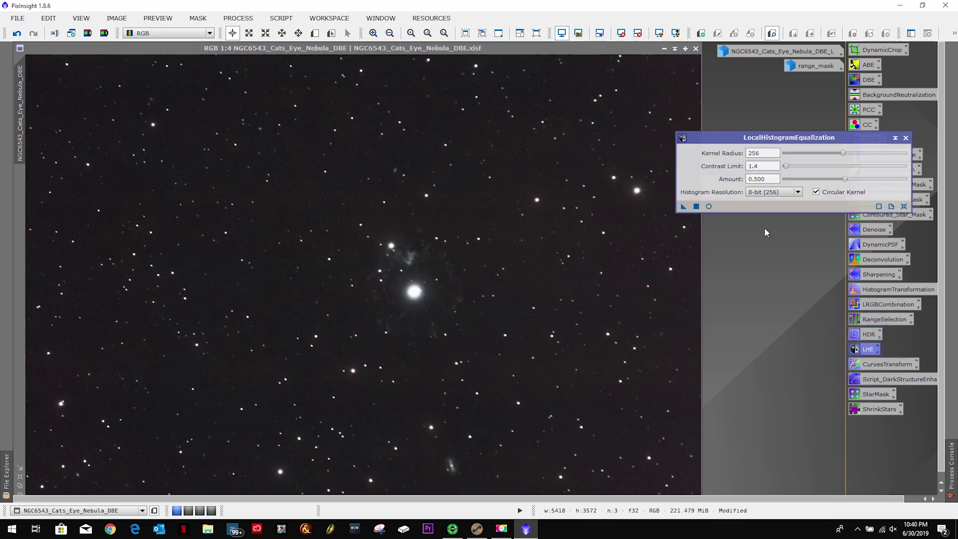
drag(689, 206, 482, 231)
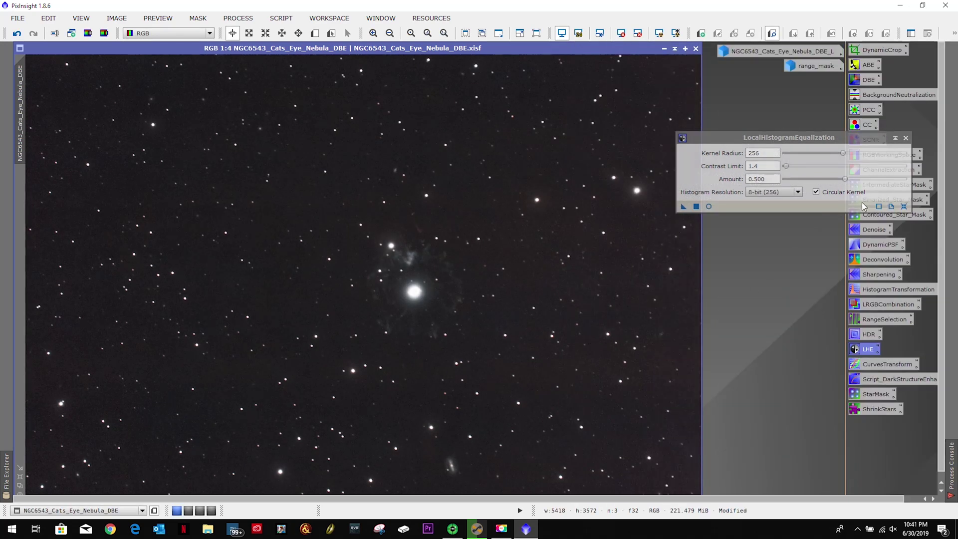
click(887, 172)
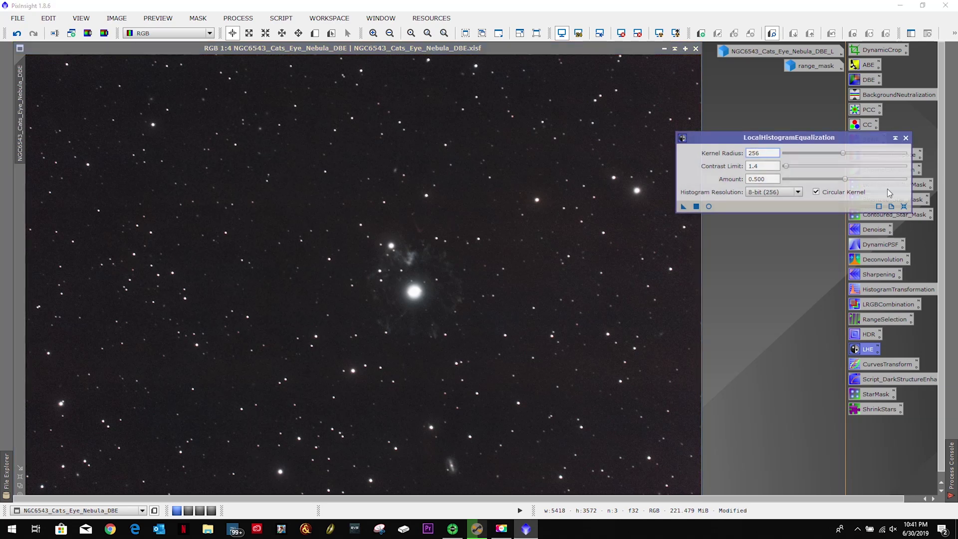
click(906, 138)
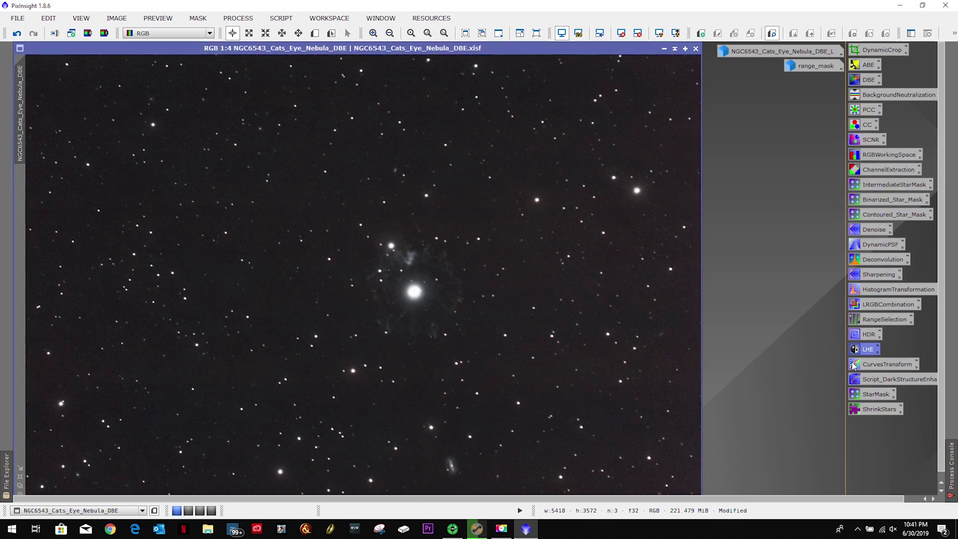
Add a raised midpoint to the CurvesTransformation RGB/K curve and apply it, checking the real-time preview
double_click(879, 366)
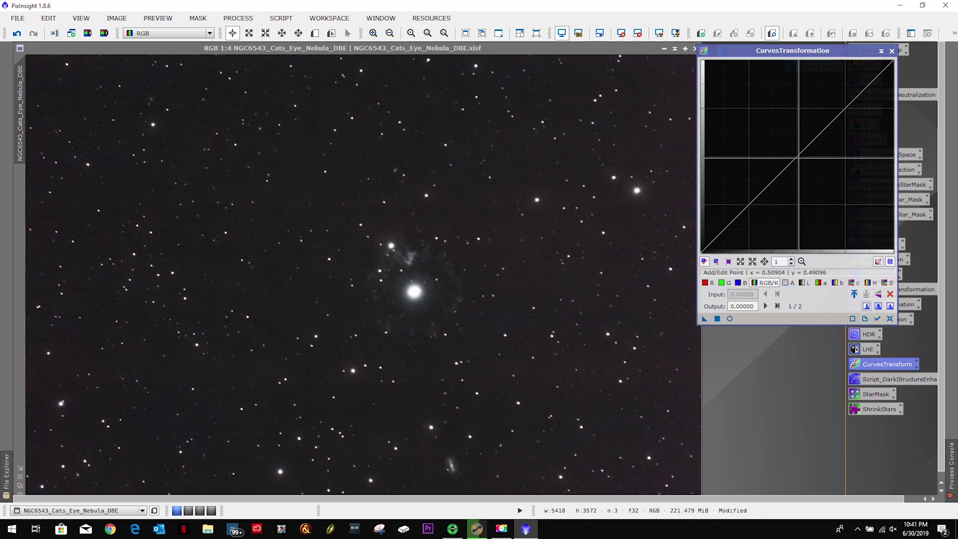
click(797, 156)
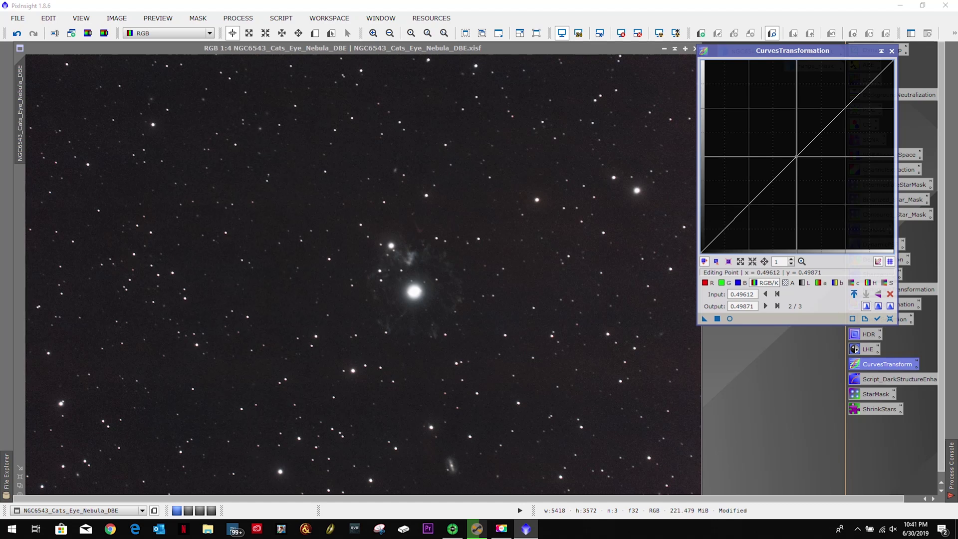
mouse_move(797, 157)
mouse_down()
mouse_move(764, 141)
mouse_move(798, 154)
mouse_move(844, 203)
mouse_move(797, 156)
mouse_up()
click(729, 318)
click(717, 318)
Adjust the green channel curve, return to RGB/K, then close the Curves tool and its preview
click(706, 283)
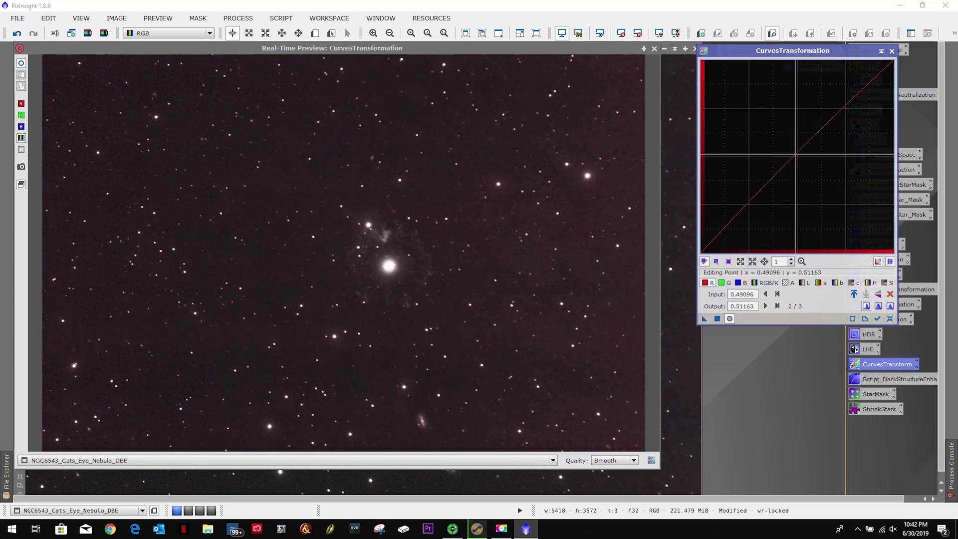
click(722, 282)
drag(797, 157, 889, 62)
click(764, 283)
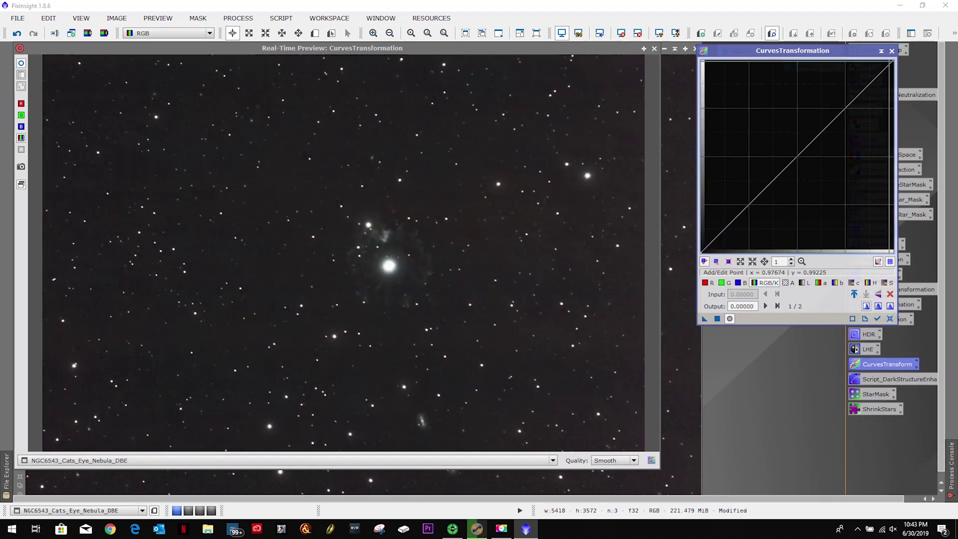
click(892, 51)
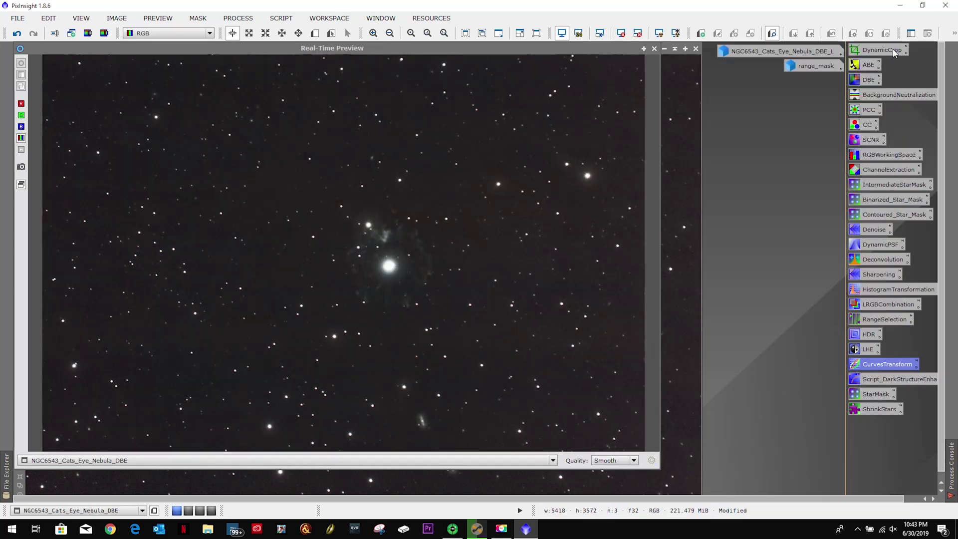
click(654, 49)
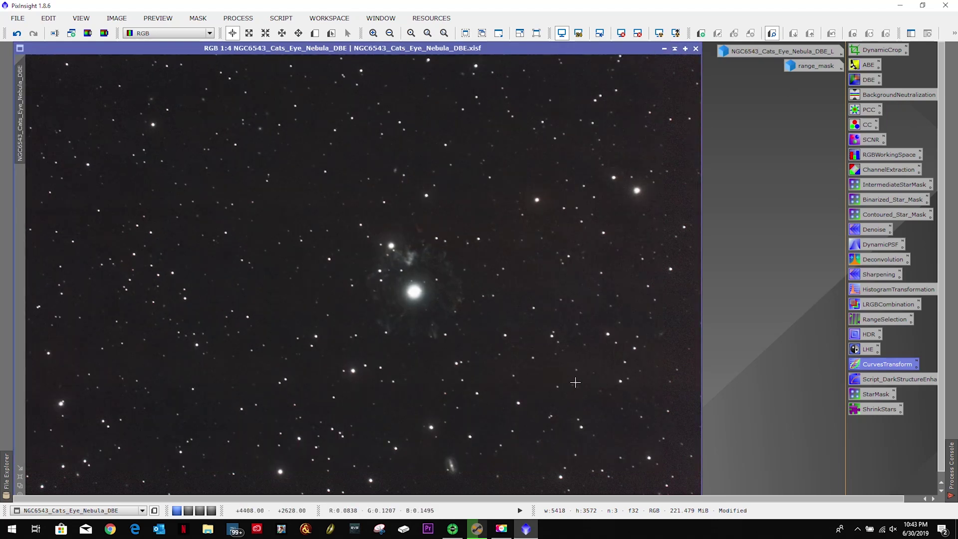
Close ScreenTransferFunction and launch Script > Utilities > DarkStructureEnhance for the colour DBE image
click(874, 380)
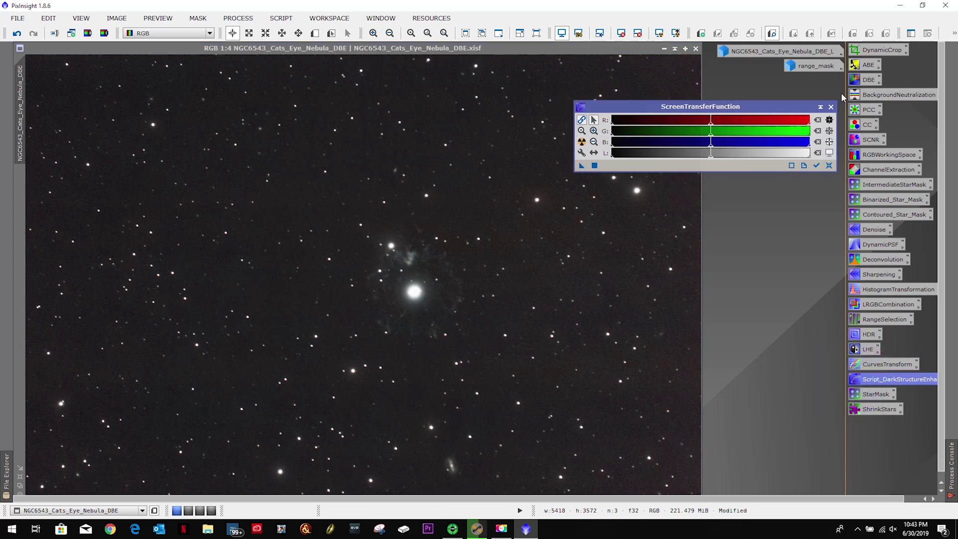
click(831, 107)
click(282, 19)
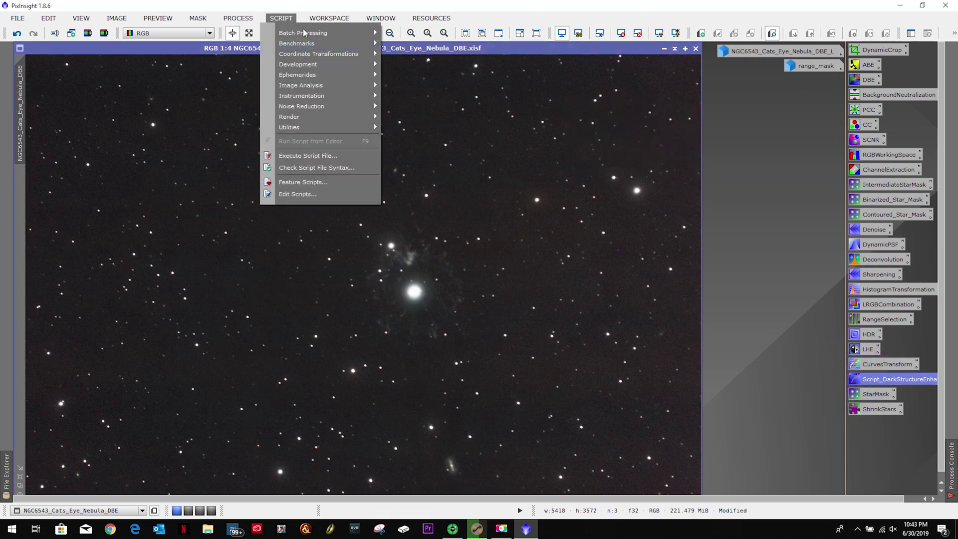
mouse_move(316, 128)
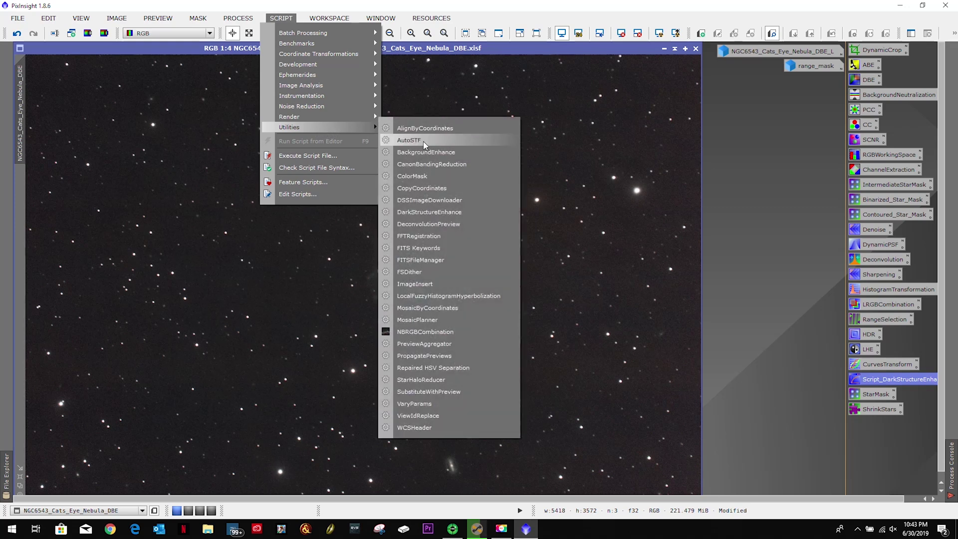
click(429, 212)
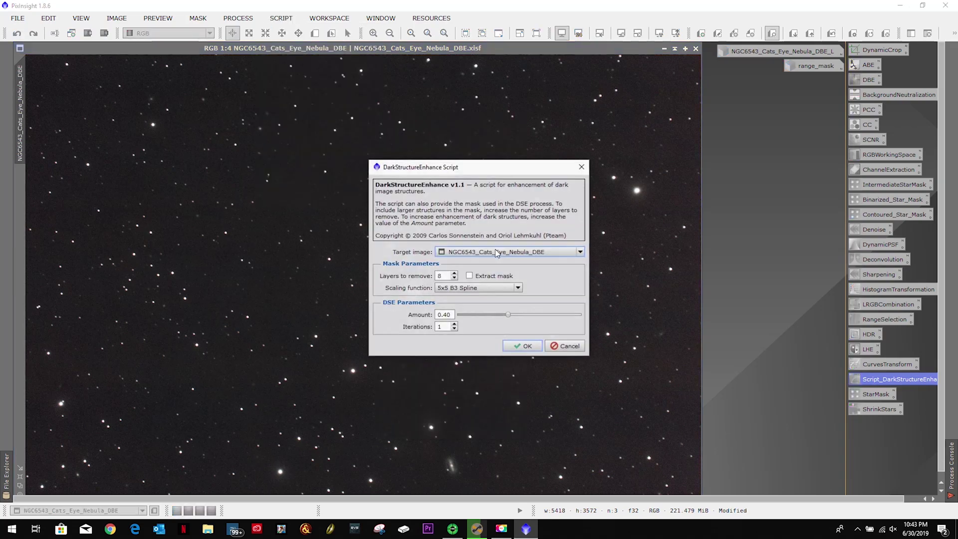
Run DarkStructureEnhance with 8 layers, amount 0.40 and 1 iteration on the colour DBE image
click(523, 346)
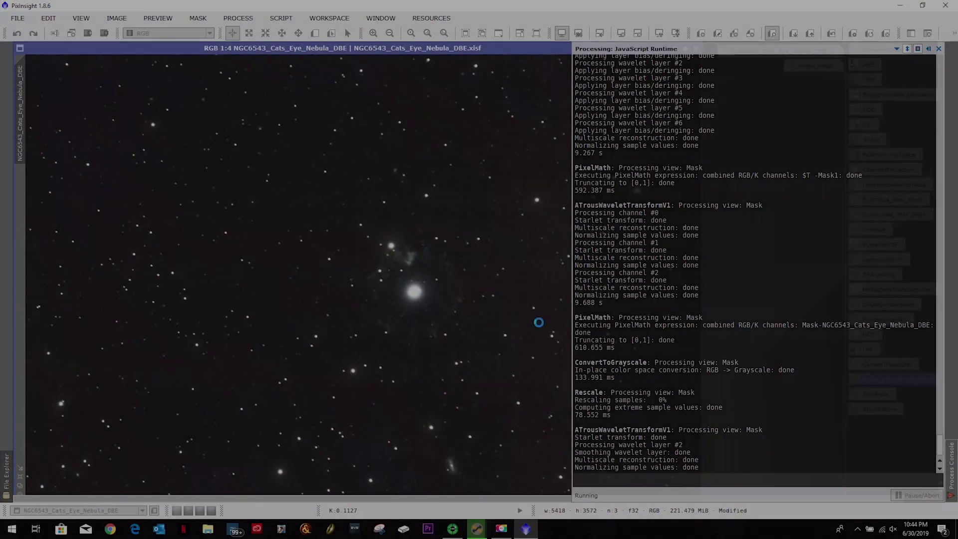